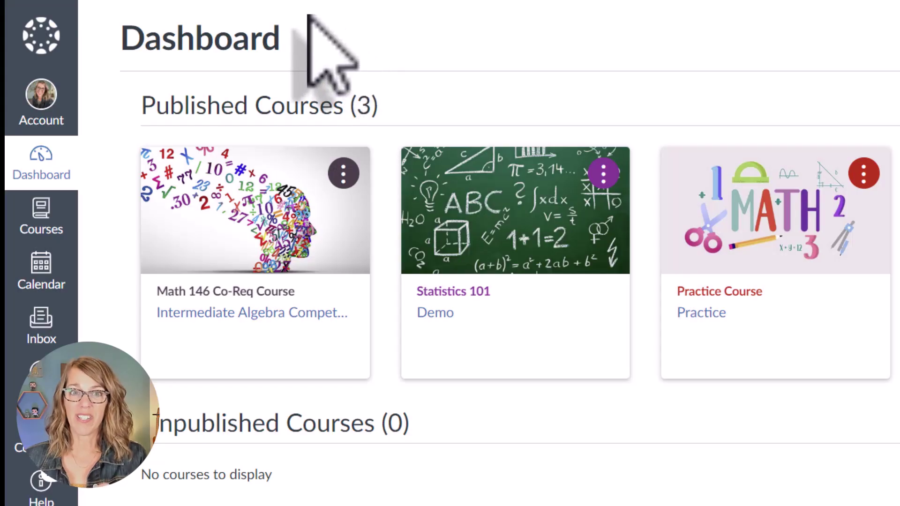
Open the Statistics 101 course from the Dashboard.
{"action": "left_click", "coordinate": [521, 208]}
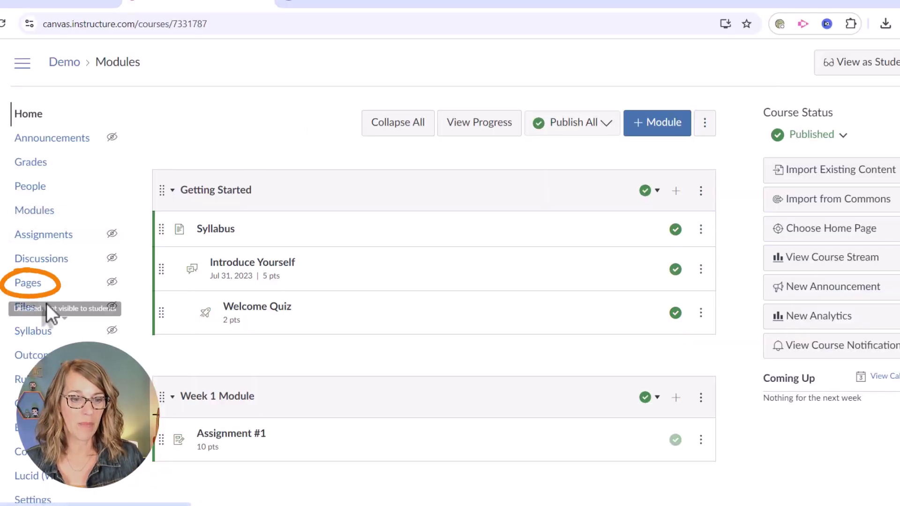
Create a new course page titled Home Page.
{"action": "left_click", "coordinate": [38, 285]}
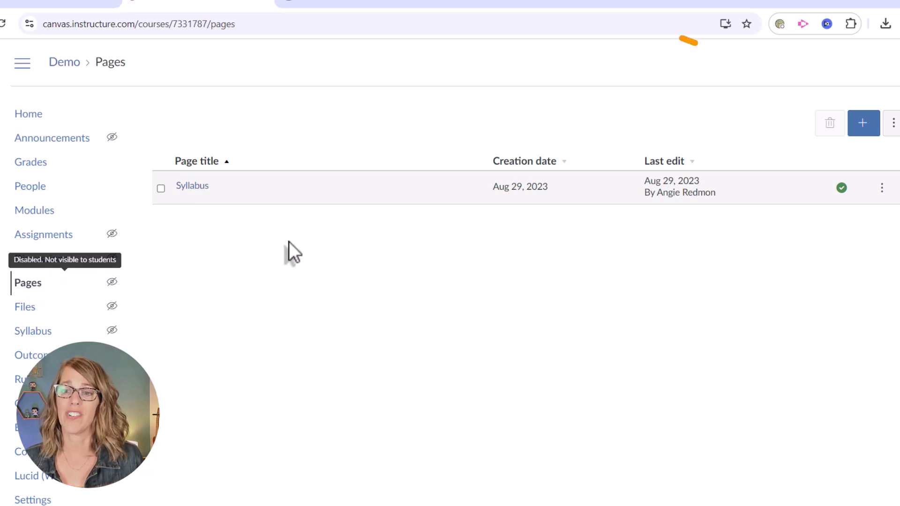
{"action": "left_click", "coordinate": [863, 124]}
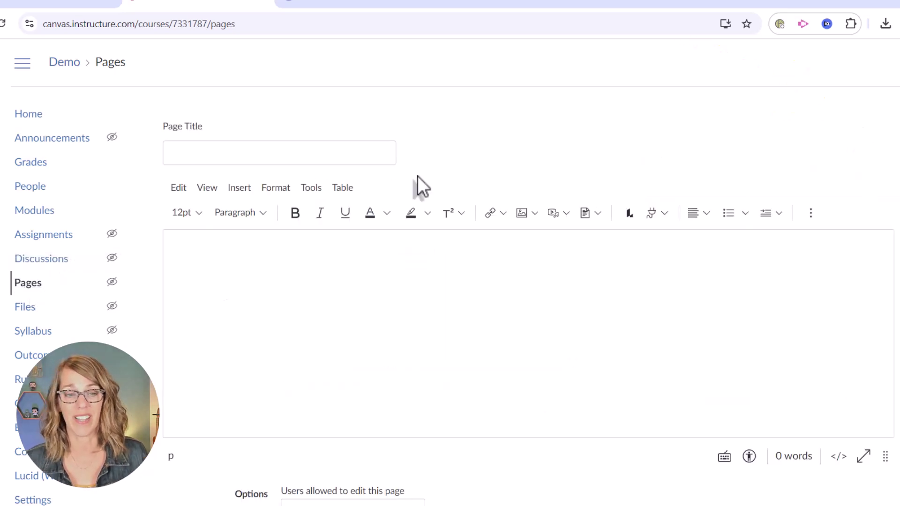
{"action": "left_click", "coordinate": [229, 159]}
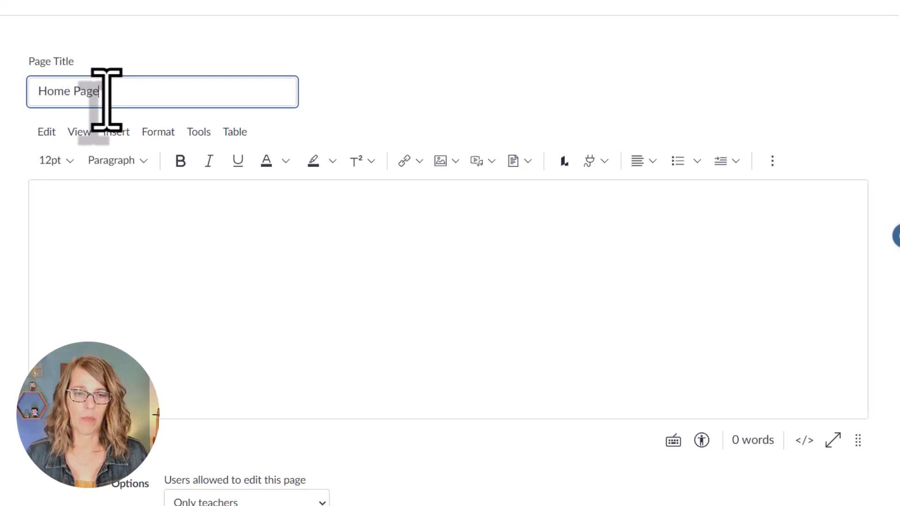
Center-align the empty Home Page body.
{"action": "left_click", "coordinate": [60, 220]}
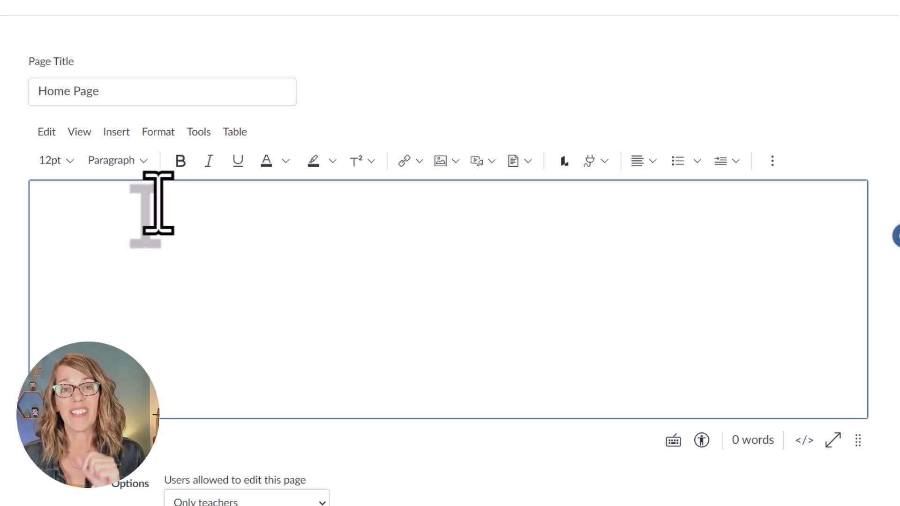
{"action": "left_click", "coordinate": [654, 165]}
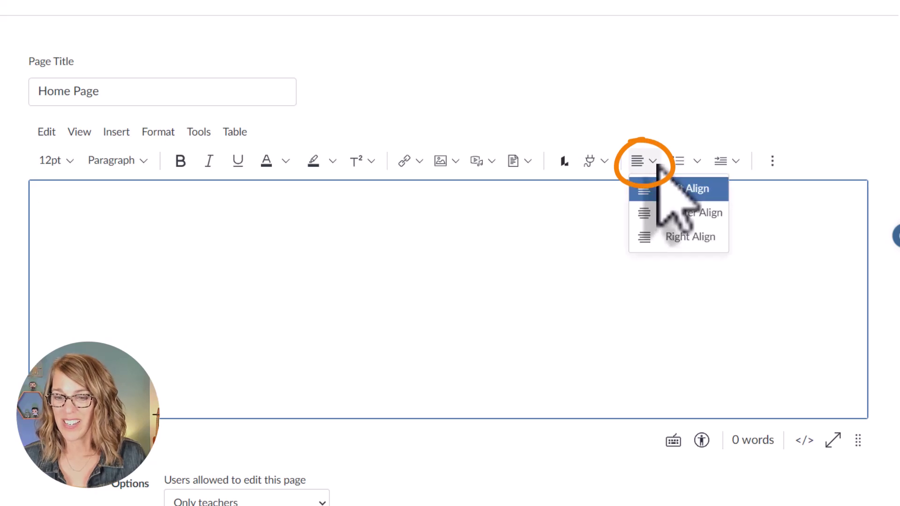
{"action": "left_click", "coordinate": [678, 214]}
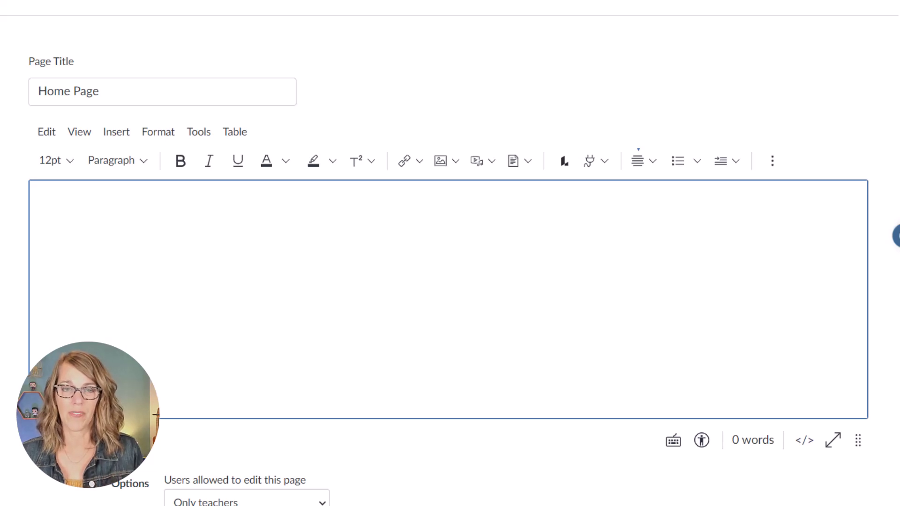
In a new tab, reach Freepik via Google and search it for welcome.
{"action": "left_click", "coordinate": [488, 9]}
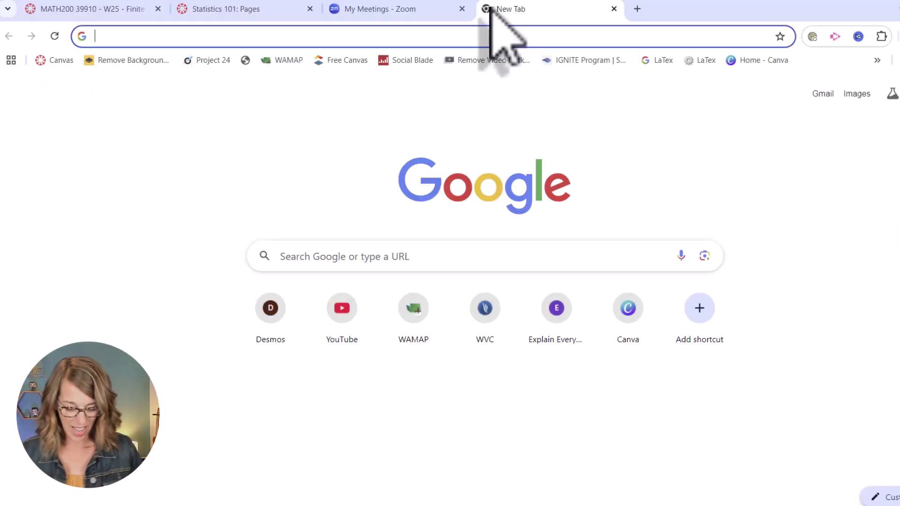
{"action": "type", "text": "freepik"}
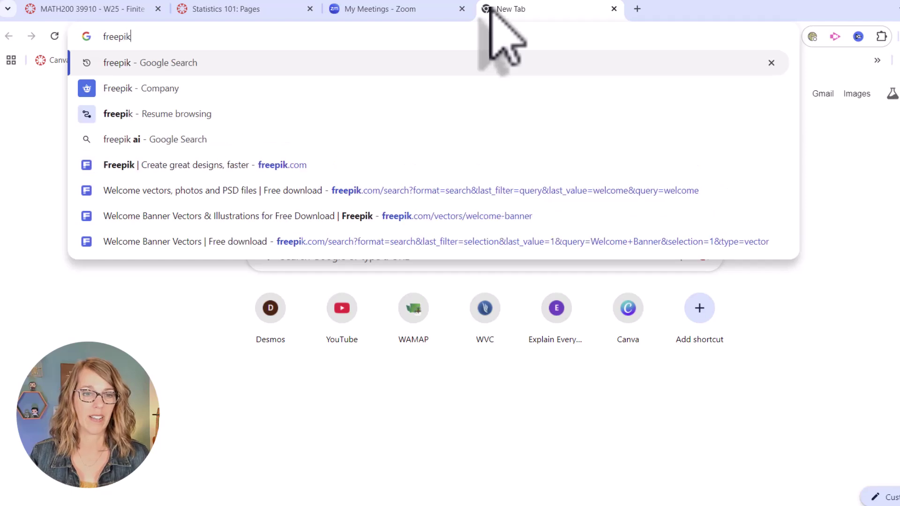
{"action": "key", "text": "Return"}
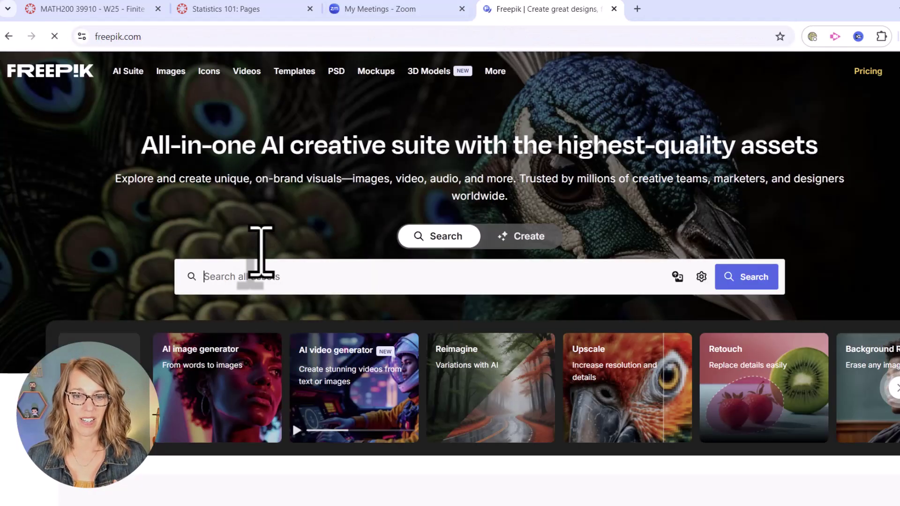
{"action": "left_click", "coordinate": [251, 286]}
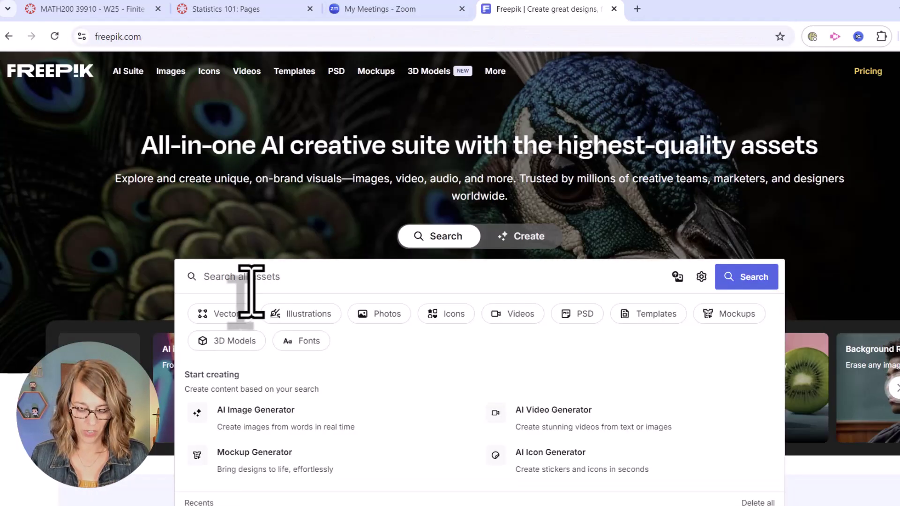
{"action": "type", "text": "welcome"}
{"action": "key", "text": "Return"}
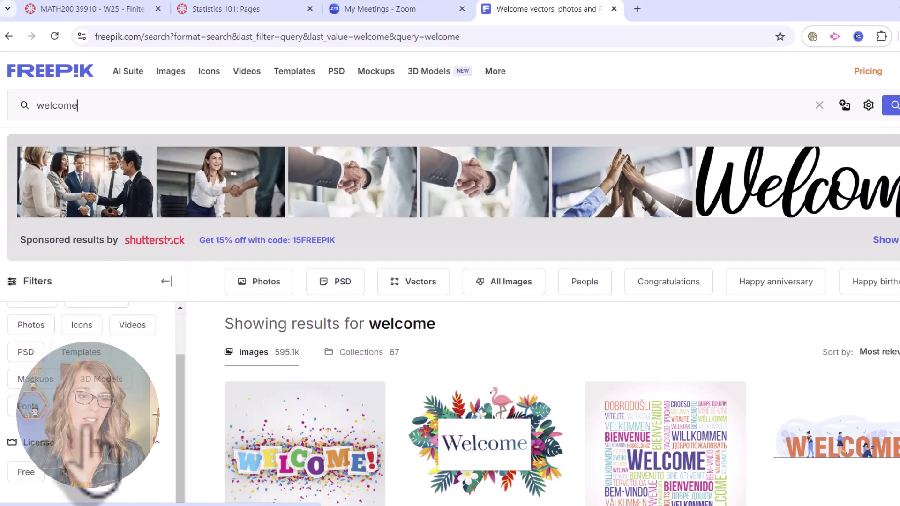
Filter to free-licence results and open the WELCOME tiny-people illustration.
{"action": "left_click", "coordinate": [23, 471]}
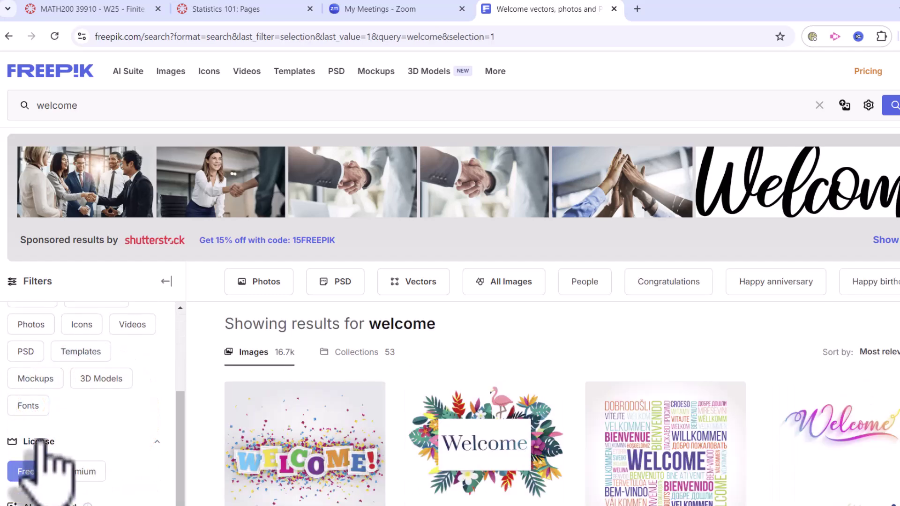
{"action": "scroll", "coordinate": [640, 451], "scroll_direction": "down", "scroll_amount": 3}
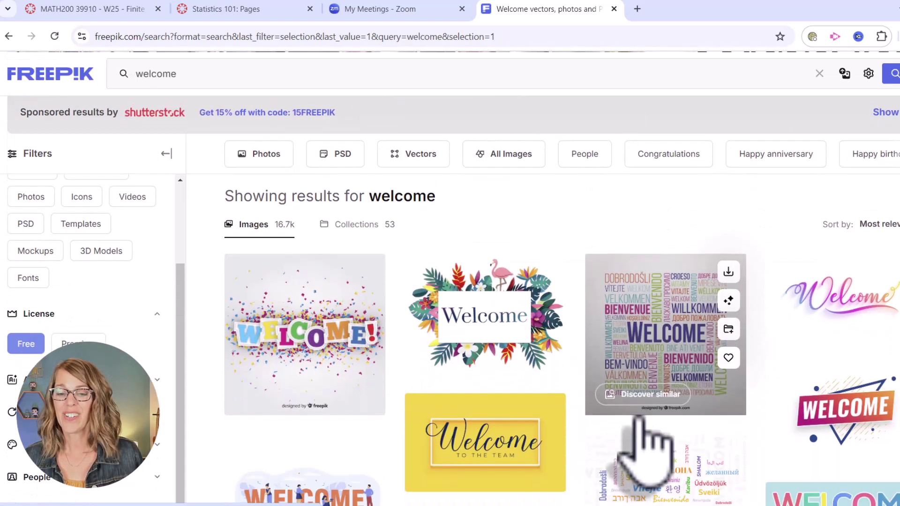
{"action": "scroll", "coordinate": [644, 450], "scroll_direction": "down", "scroll_amount": 7}
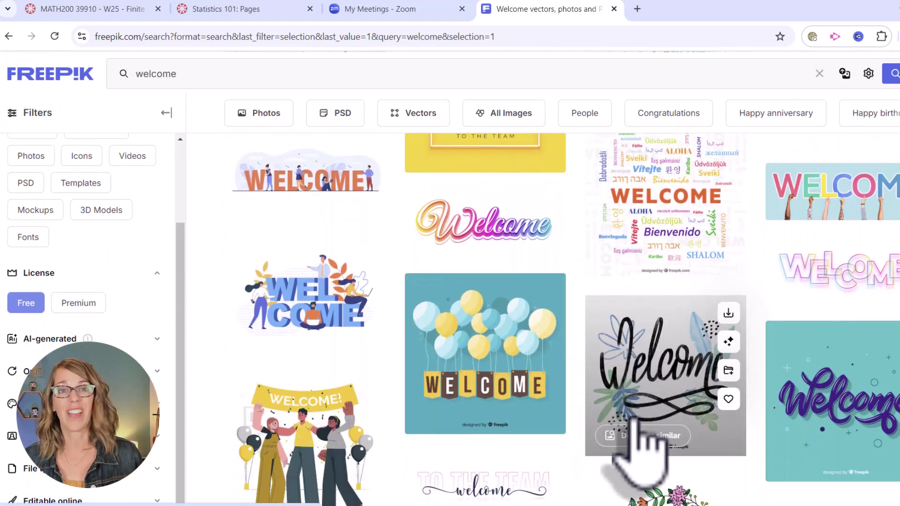
{"action": "scroll", "coordinate": [633, 422], "scroll_direction": "down", "scroll_amount": 5}
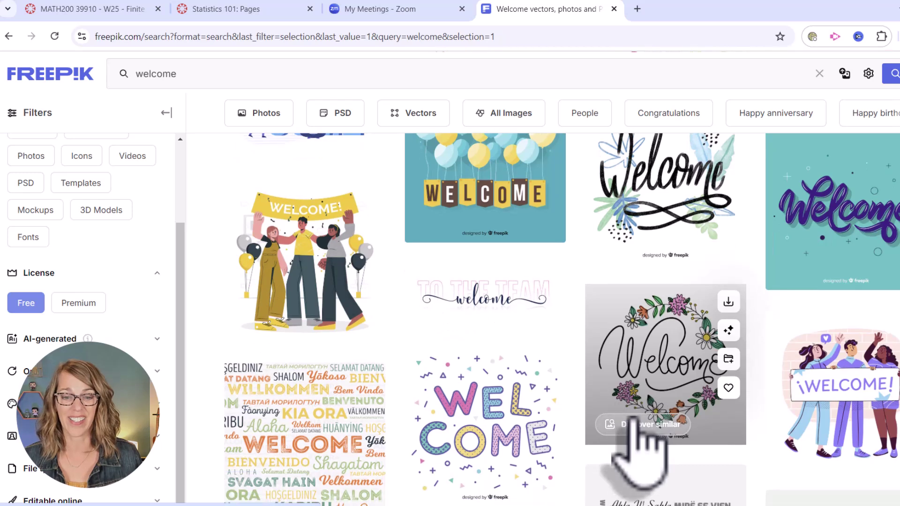
{"action": "scroll", "coordinate": [640, 450], "scroll_direction": "up", "scroll_amount": 10}
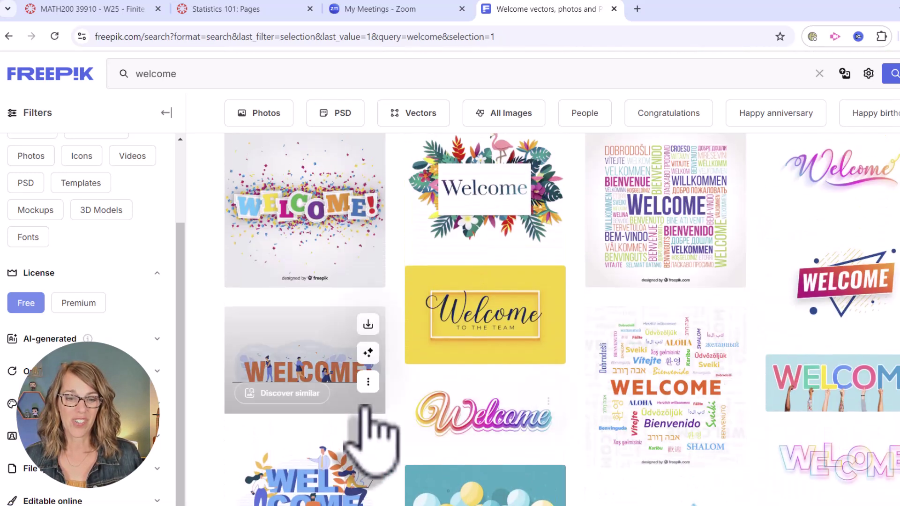
{"action": "left_click", "coordinate": [327, 370]}
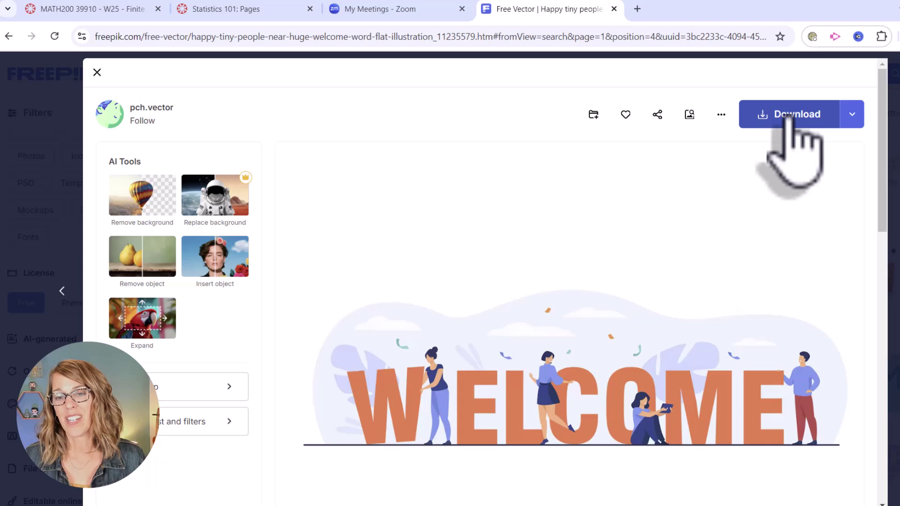
Download the illustration as JPG (11235579_10808.jpg) and open it in Photos.
{"action": "left_click", "coordinate": [852, 115]}
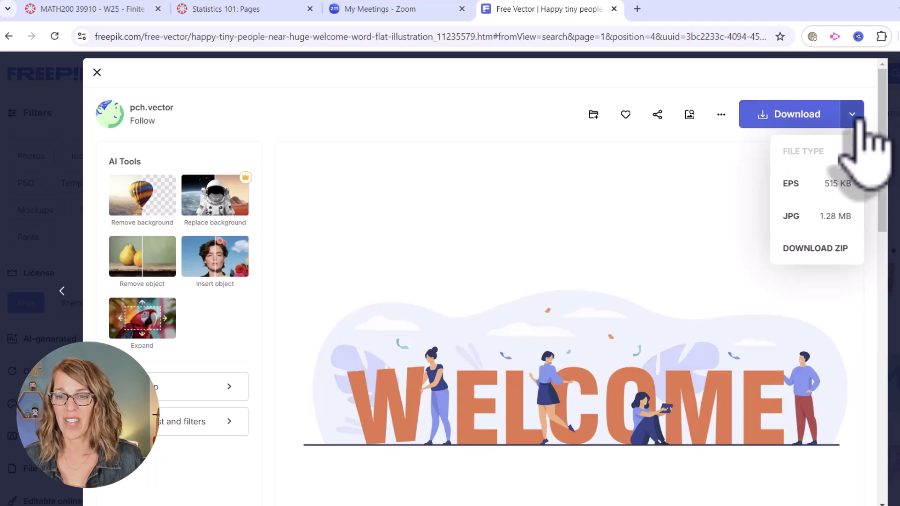
{"action": "left_click", "coordinate": [797, 218]}
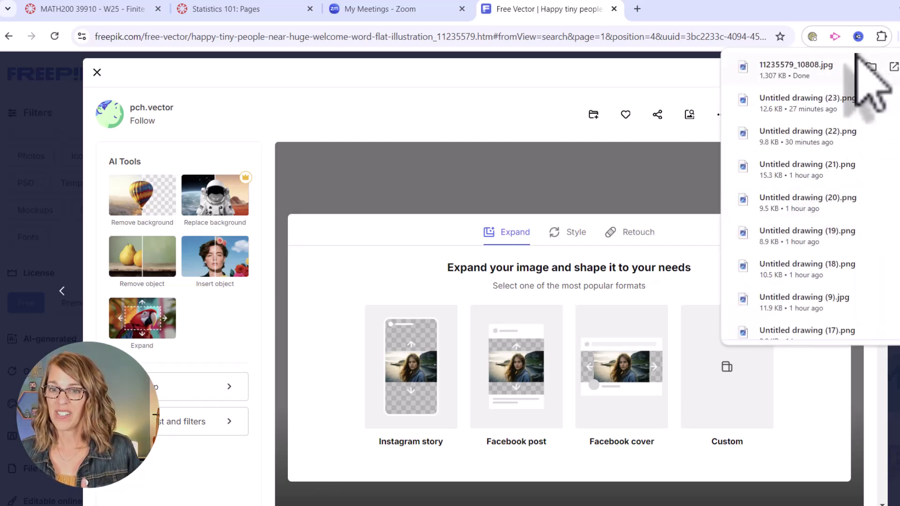
{"action": "left_click", "coordinate": [807, 72]}
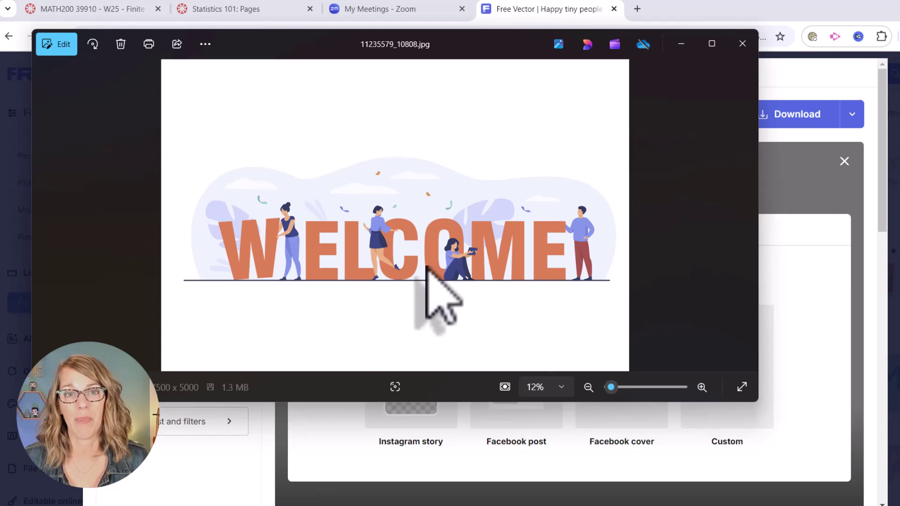
Crop the blank space above and below the WELCOME illustration into a wide banner.
{"action": "left_click", "coordinate": [588, 44]}
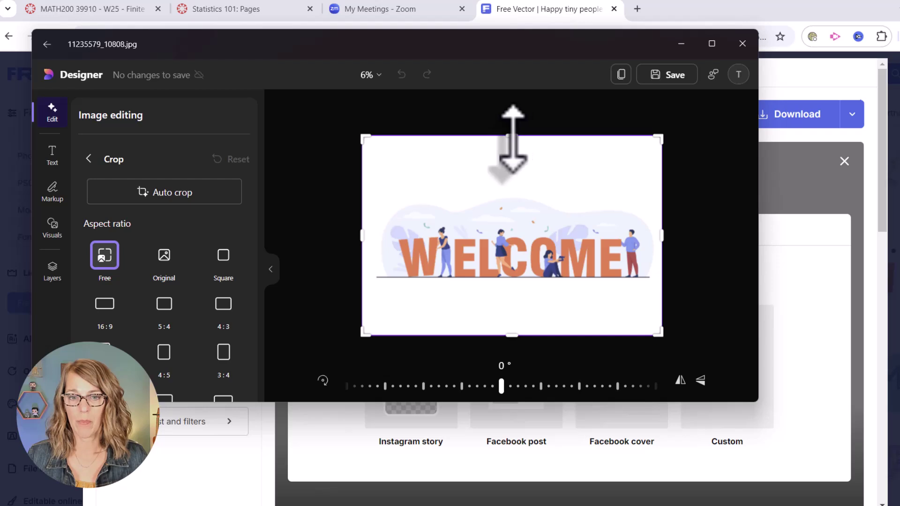
{"action": "left_click_drag", "start_coordinate": [513, 137], "coordinate": [516, 191]}
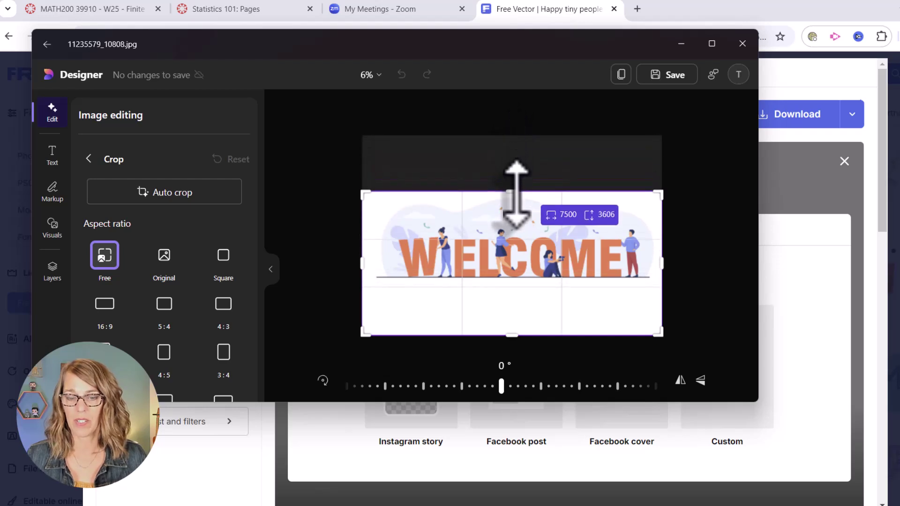
{"action": "left_click_drag", "start_coordinate": [517, 336], "coordinate": [519, 269]}
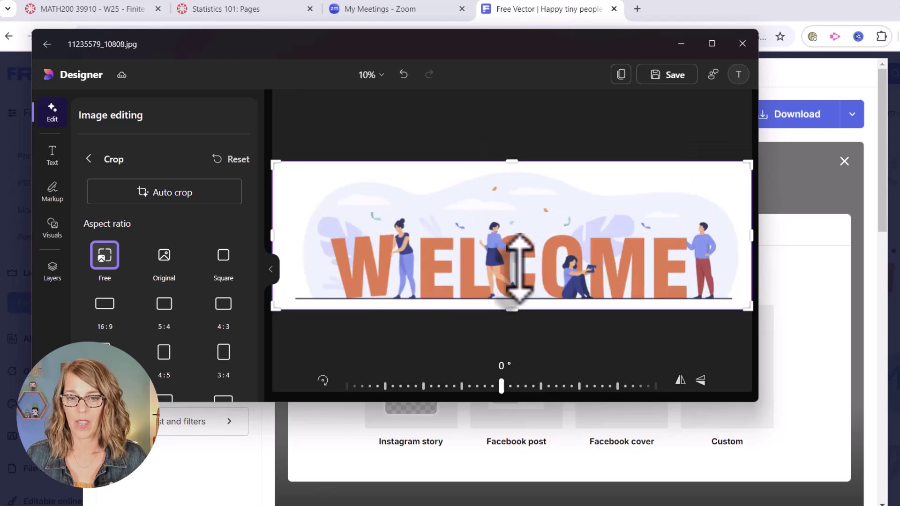
Save the cropped banner as a copy named welcome image.jpg, replacing the existing file.
{"action": "left_click", "coordinate": [679, 76]}
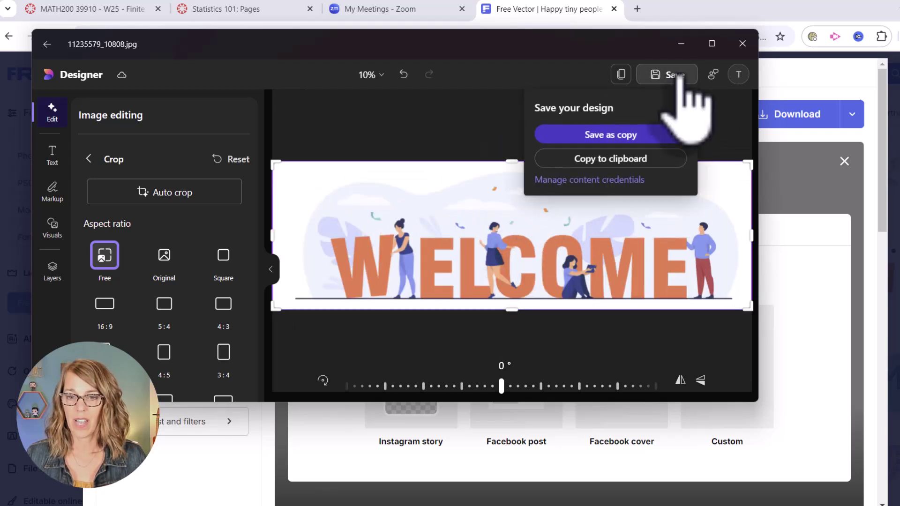
{"action": "left_click", "coordinate": [625, 136]}
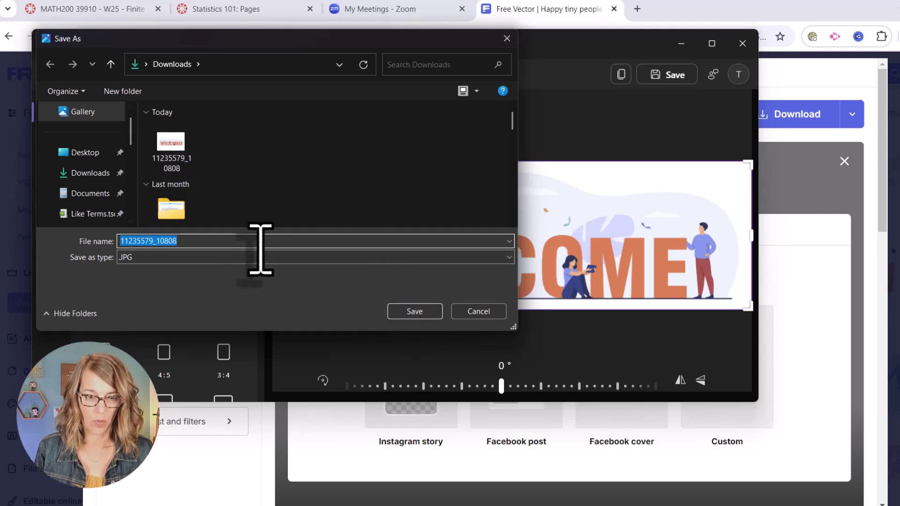
{"action": "type", "text": "Welcome Image"}
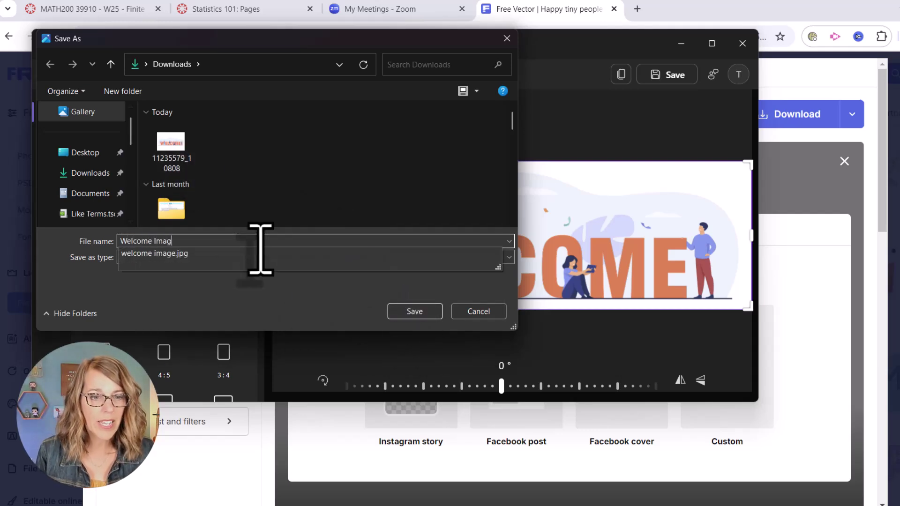
{"action": "left_click", "coordinate": [412, 312]}
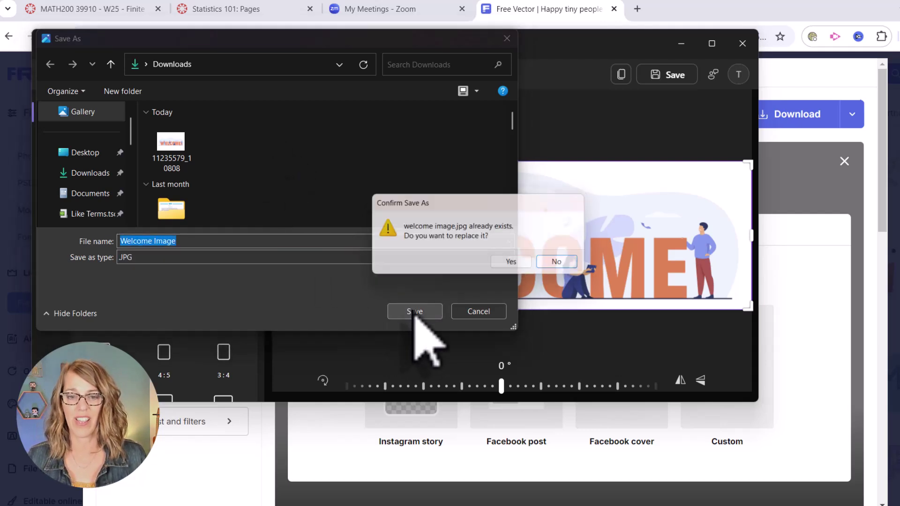
{"action": "left_click", "coordinate": [518, 262]}
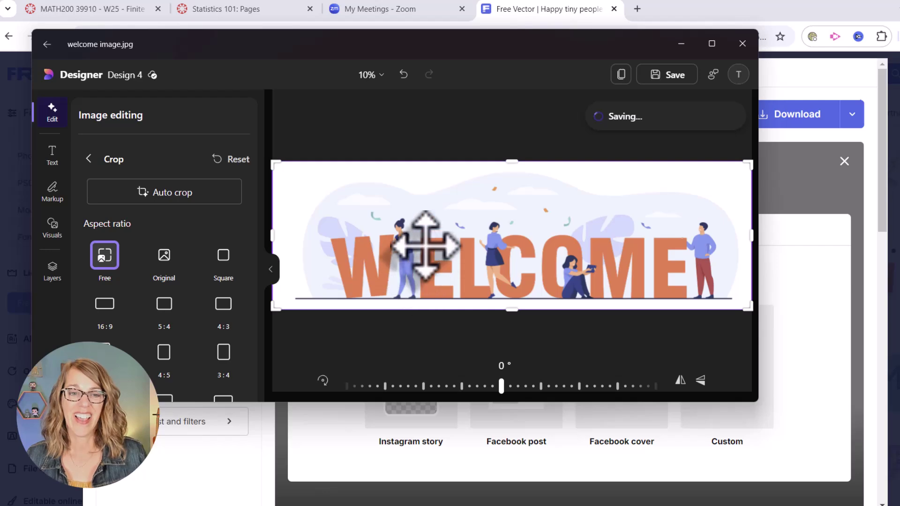
Close the image editor and upload welcome image.jpg into the Canvas Home Page.
{"action": "left_click", "coordinate": [743, 43]}
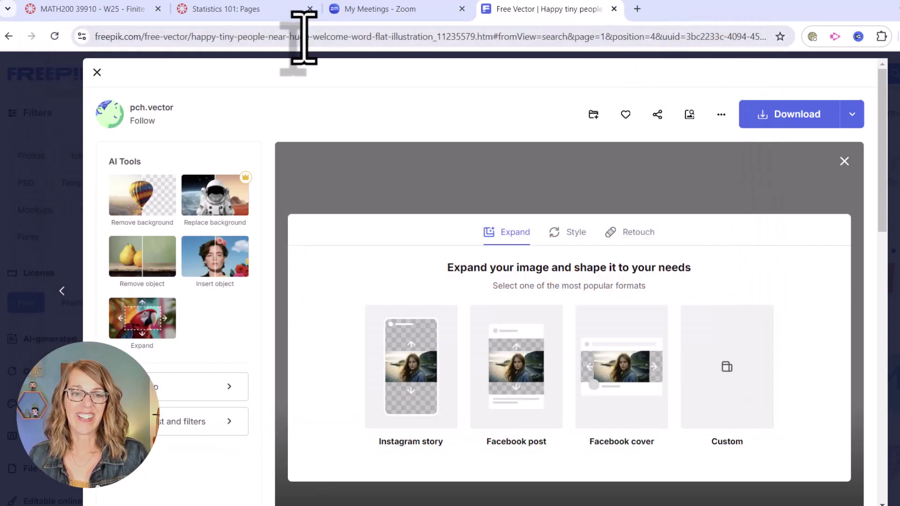
{"action": "left_click", "coordinate": [253, 9]}
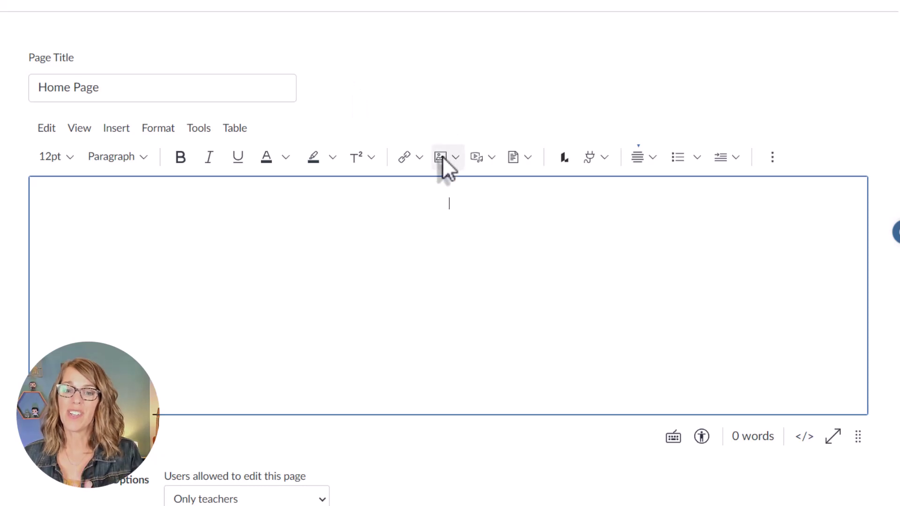
{"action": "left_click", "coordinate": [125, 132]}
{"action": "mouse_move", "coordinate": [155, 184]}
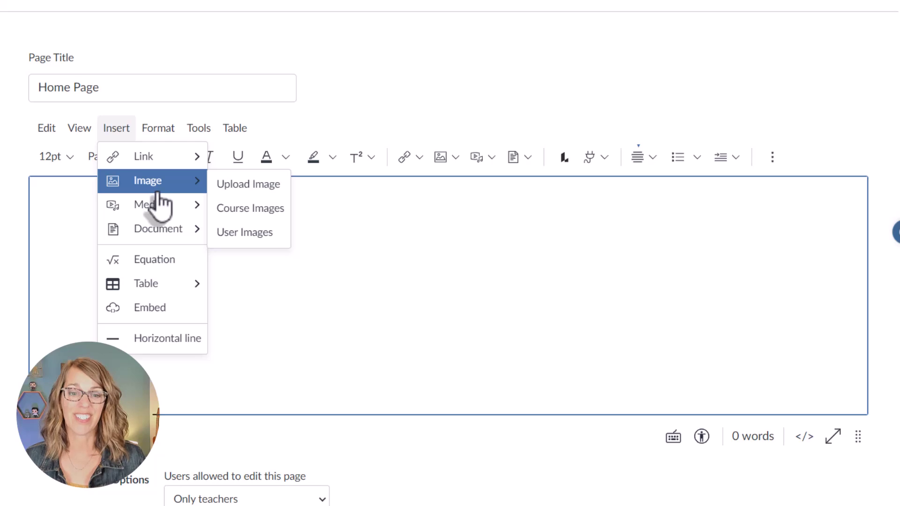
{"action": "left_click", "coordinate": [271, 192]}
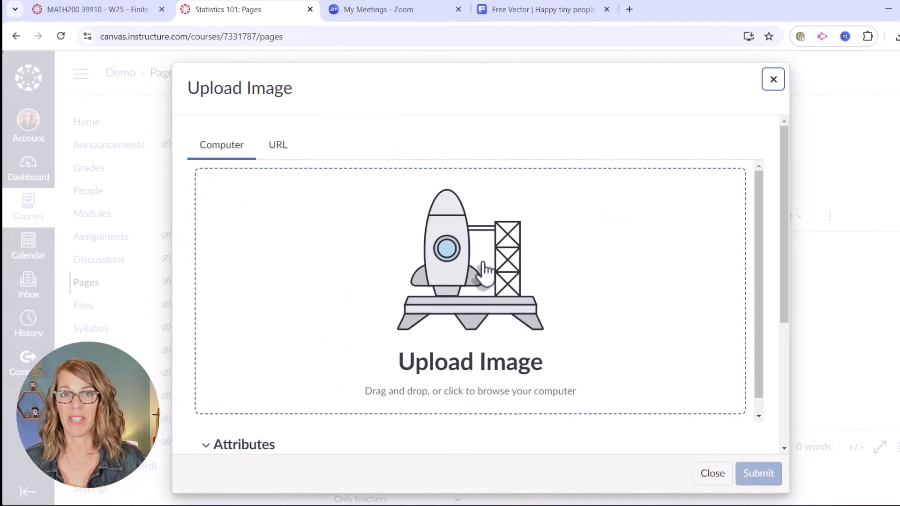
{"action": "left_click", "coordinate": [471, 306]}
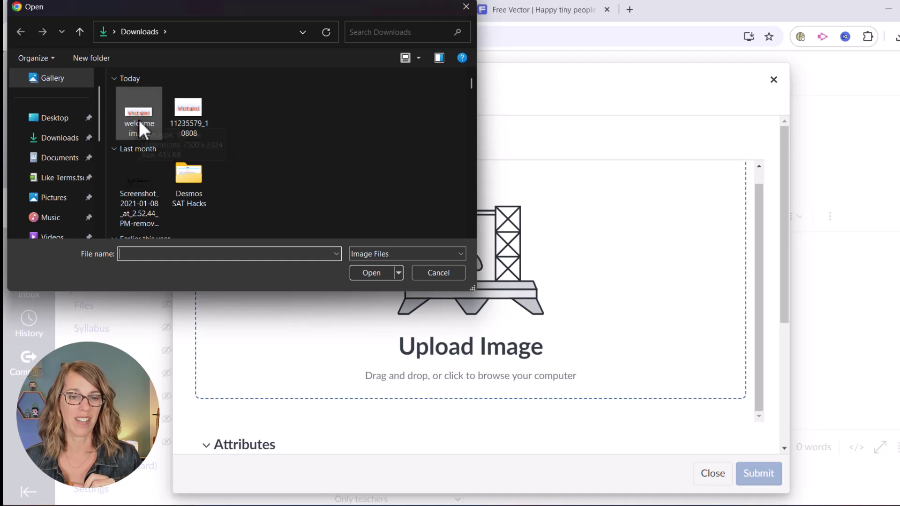
{"action": "left_click", "coordinate": [138, 120]}
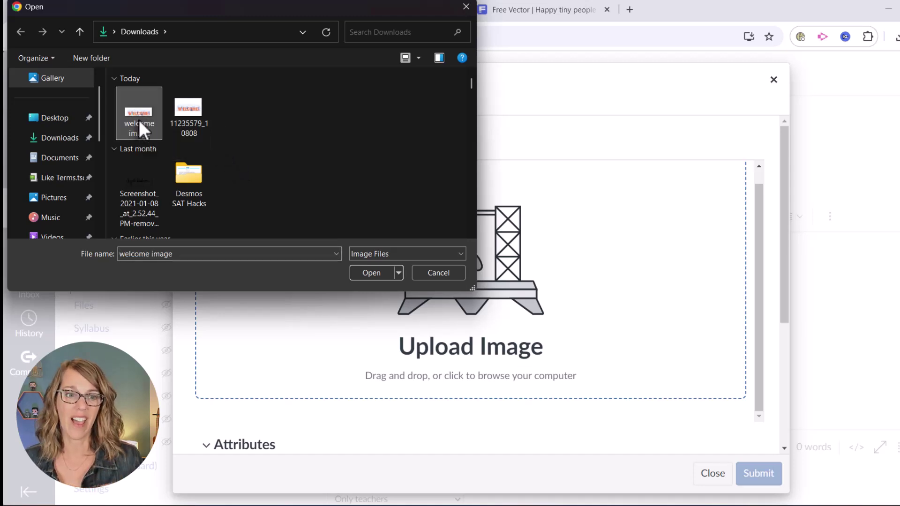
{"action": "left_click", "coordinate": [377, 277]}
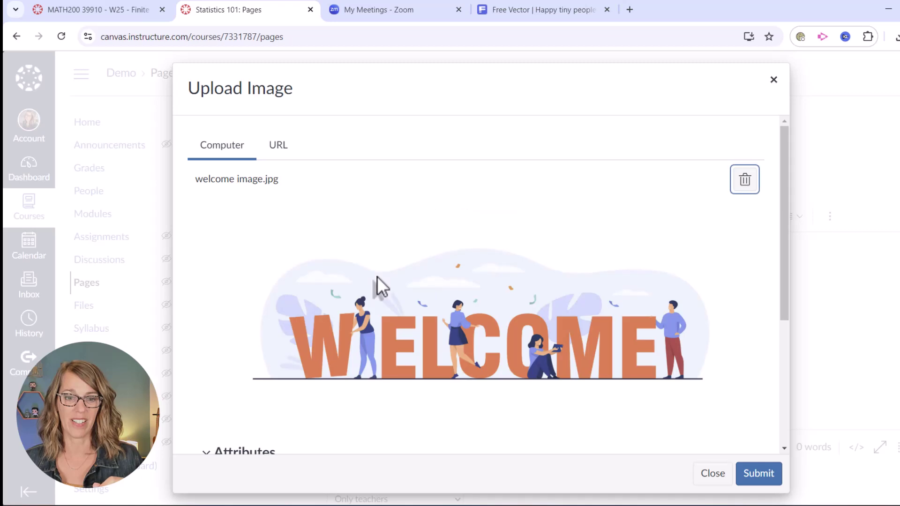
Give the image the alt text 'Welcome Banner' and insert it.
{"action": "scroll", "coordinate": [457, 283], "scroll_direction": "down", "scroll_amount": 5}
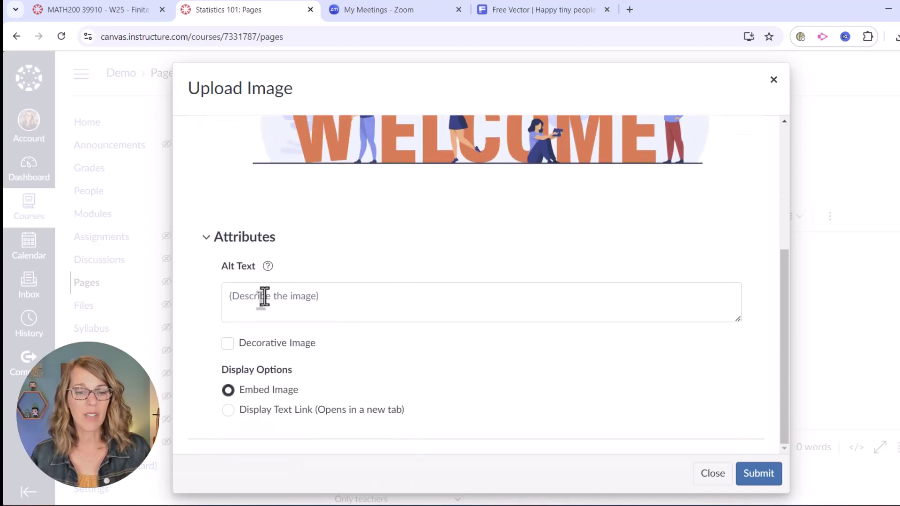
{"action": "left_click", "coordinate": [261, 295]}
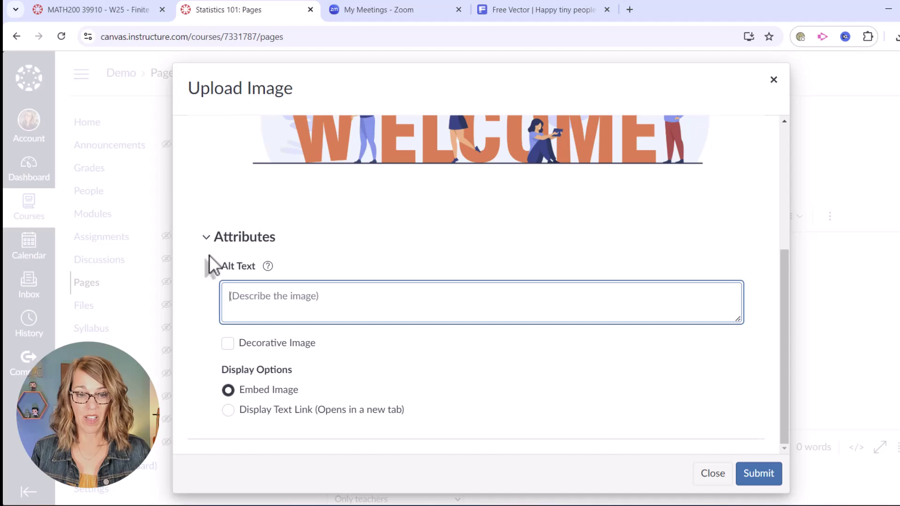
{"action": "type", "text": "Welcome Banner"}
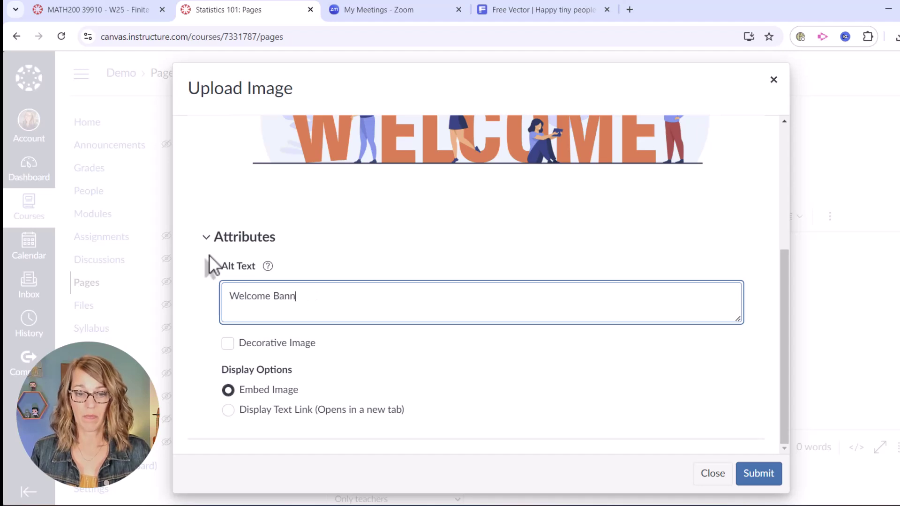
{"action": "left_click", "coordinate": [763, 478]}
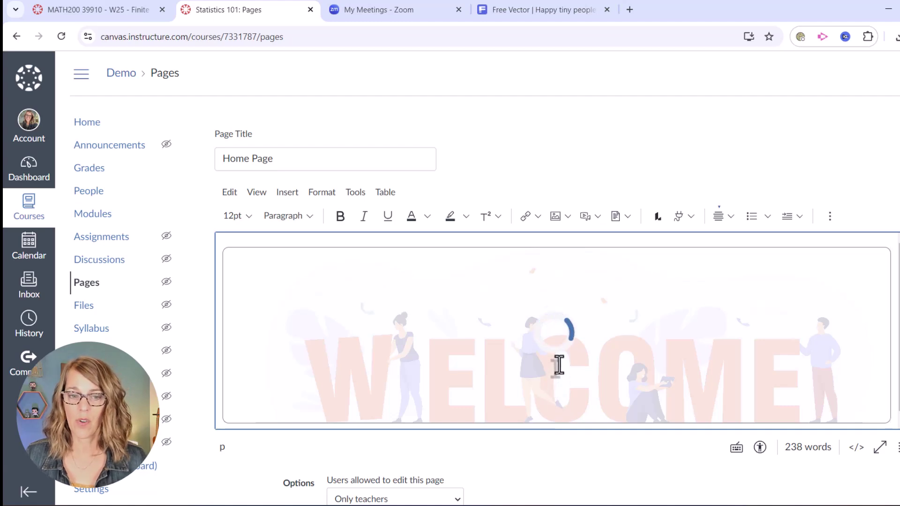
Shrink the Welcome banner to about half the editor width and make the editing area taller.
{"action": "scroll", "coordinate": [558, 365], "scroll_direction": "down", "scroll_amount": 4}
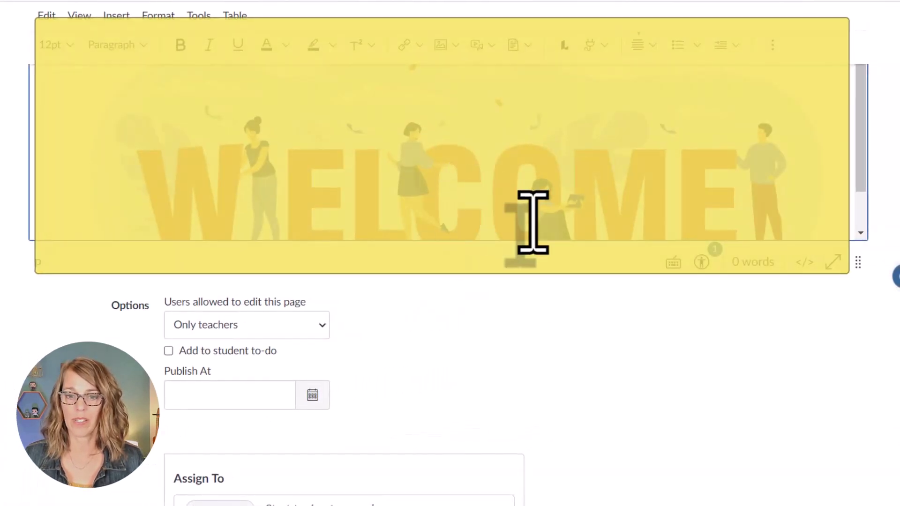
{"action": "scroll", "coordinate": [468, 225], "scroll_direction": "up", "scroll_amount": 2}
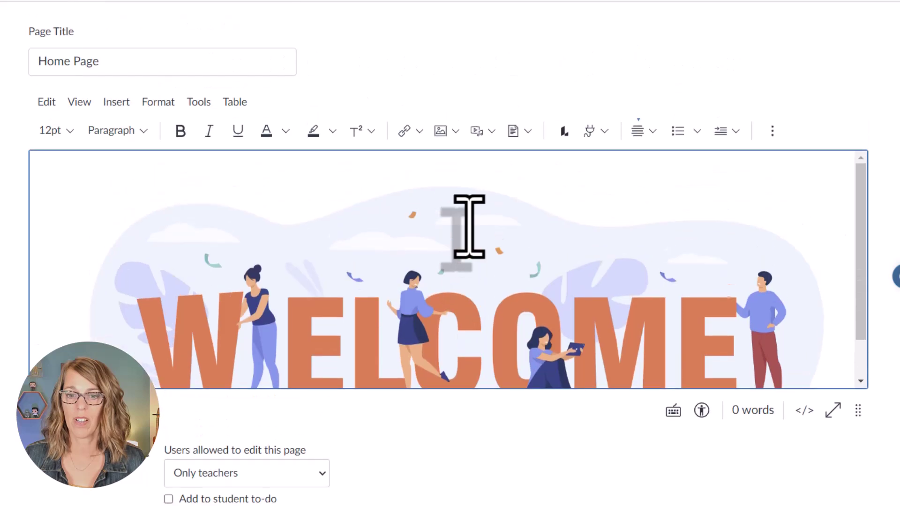
{"action": "left_click", "coordinate": [473, 272]}
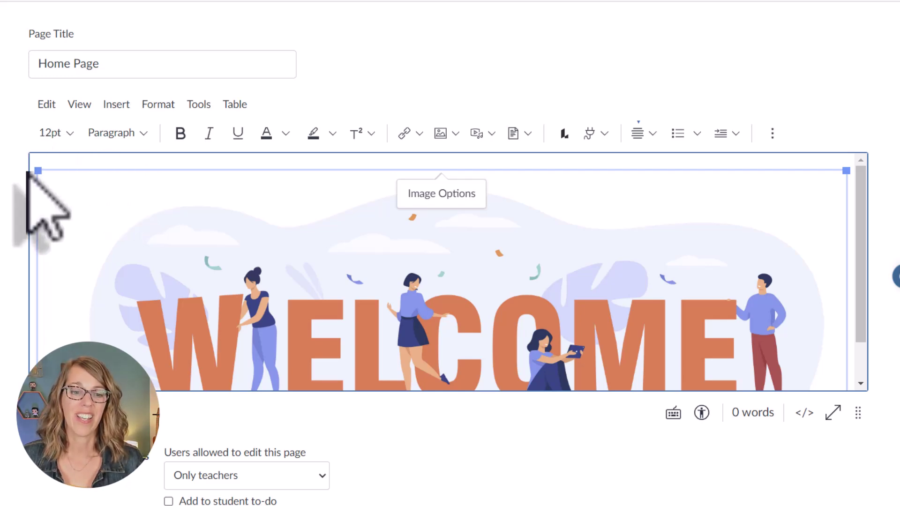
{"action": "left_click_drag", "start_coordinate": [39, 171], "coordinate": [438, 311]}
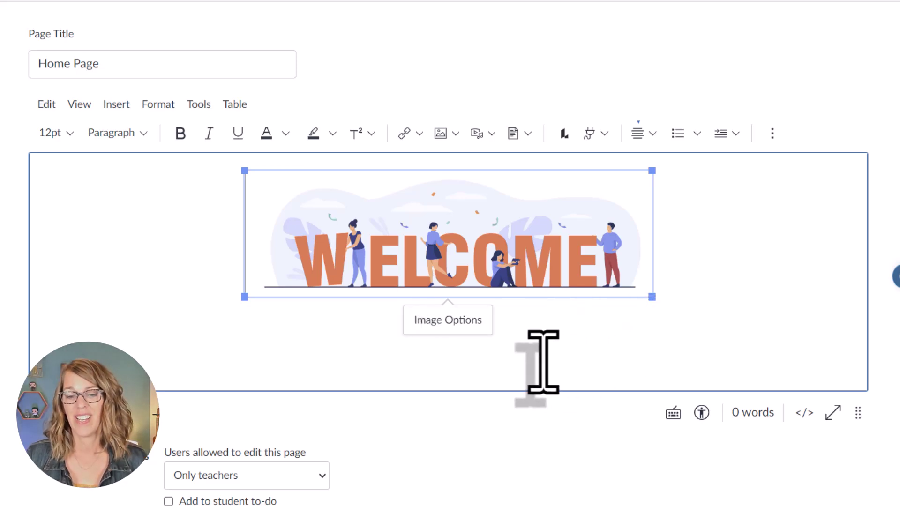
{"action": "left_click", "coordinate": [543, 362]}
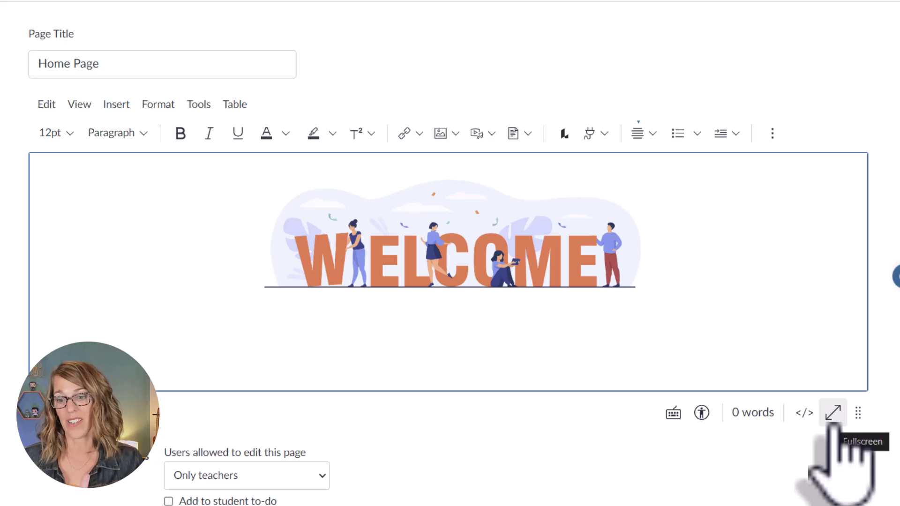
{"action": "left_click_drag", "start_coordinate": [860, 414], "coordinate": [873, 500]}
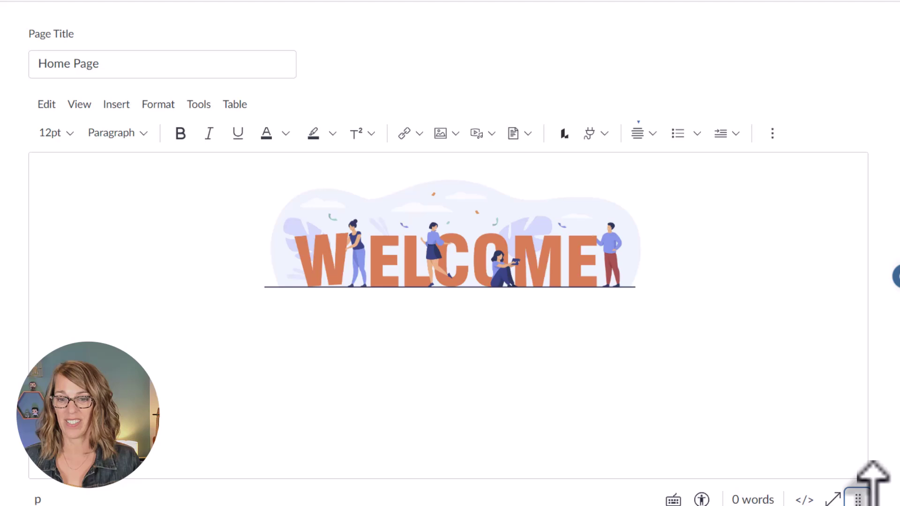
{"action": "left_click", "coordinate": [654, 243]}
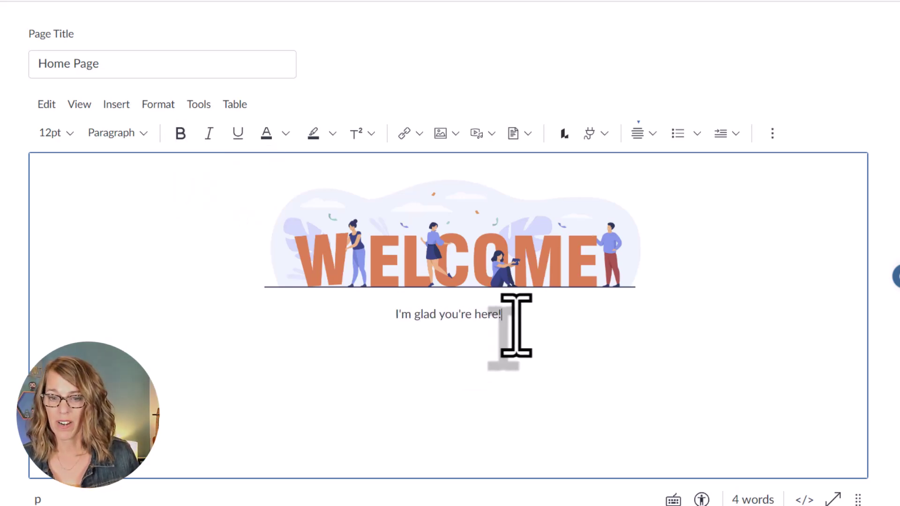
Format the 'I'm glad you're here!' line as 18pt italic.
{"action": "left_click_drag", "start_coordinate": [516, 316], "coordinate": [402, 322]}
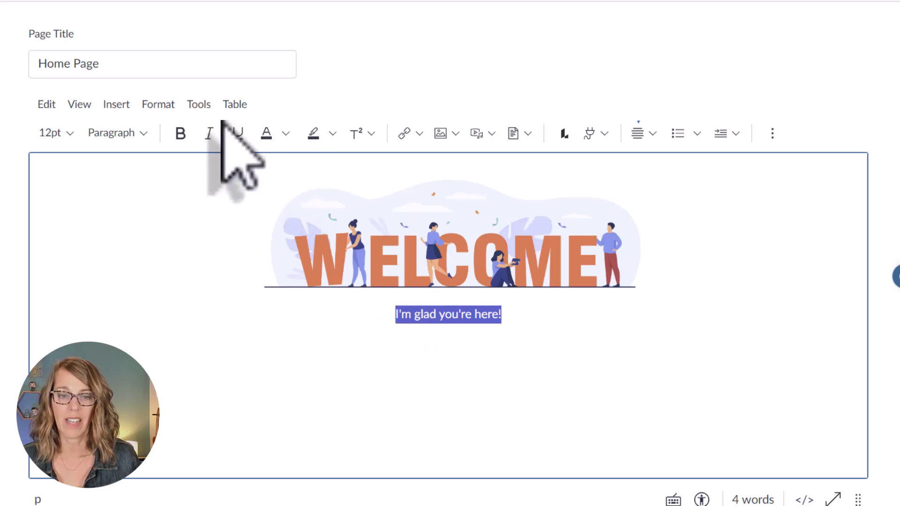
{"action": "left_click", "coordinate": [209, 134]}
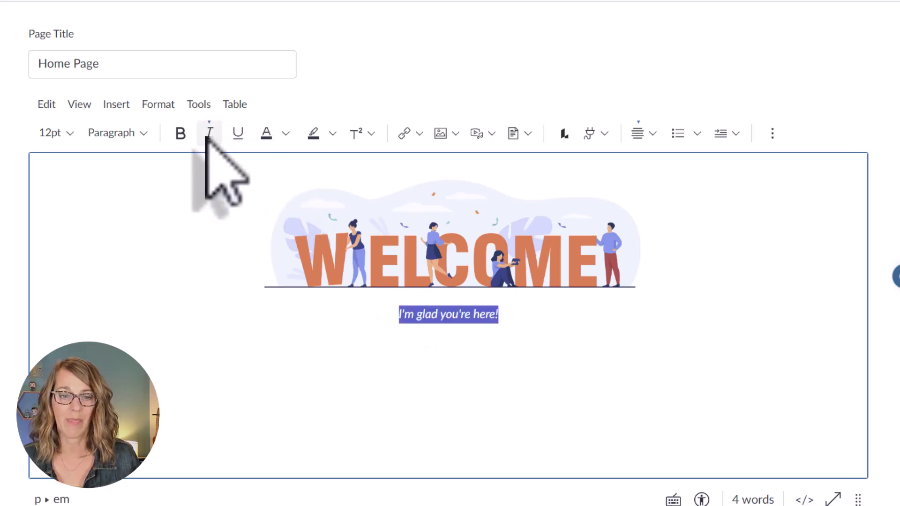
{"action": "left_click", "coordinate": [68, 134]}
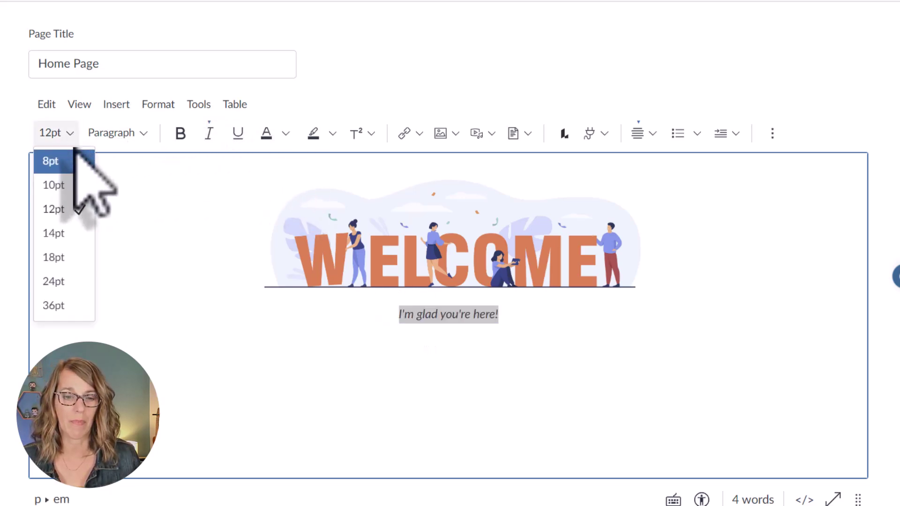
{"action": "left_click", "coordinate": [74, 257]}
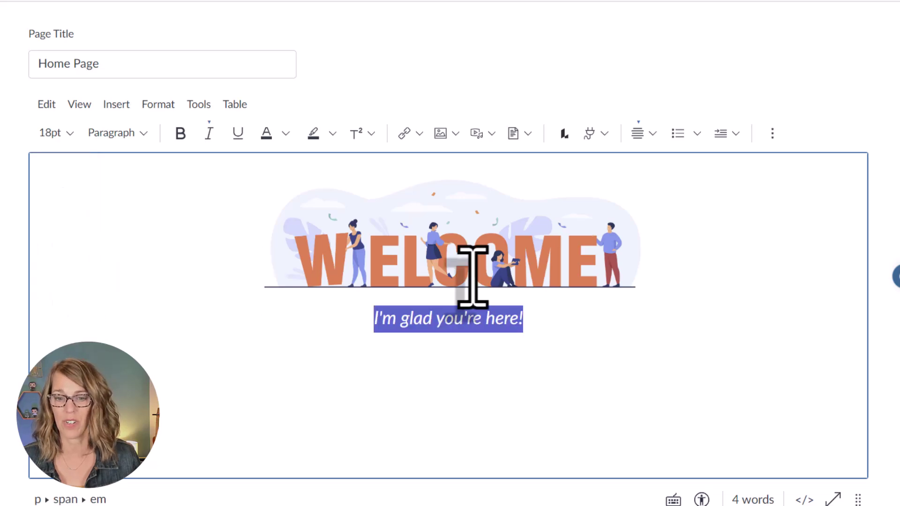
{"action": "left_click", "coordinate": [559, 332]}
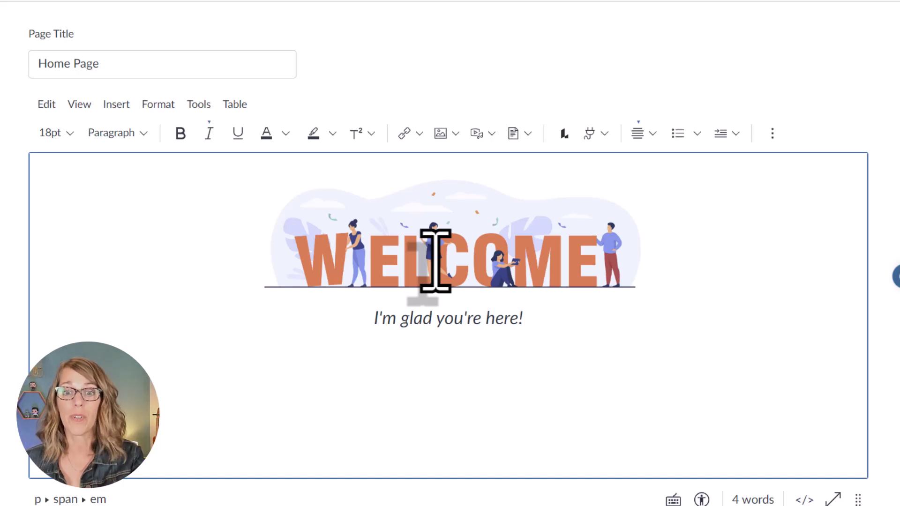
Open the Upload Media window on its Record tab.
{"action": "left_click", "coordinate": [125, 106]}
{"action": "mouse_move", "coordinate": [166, 185]}
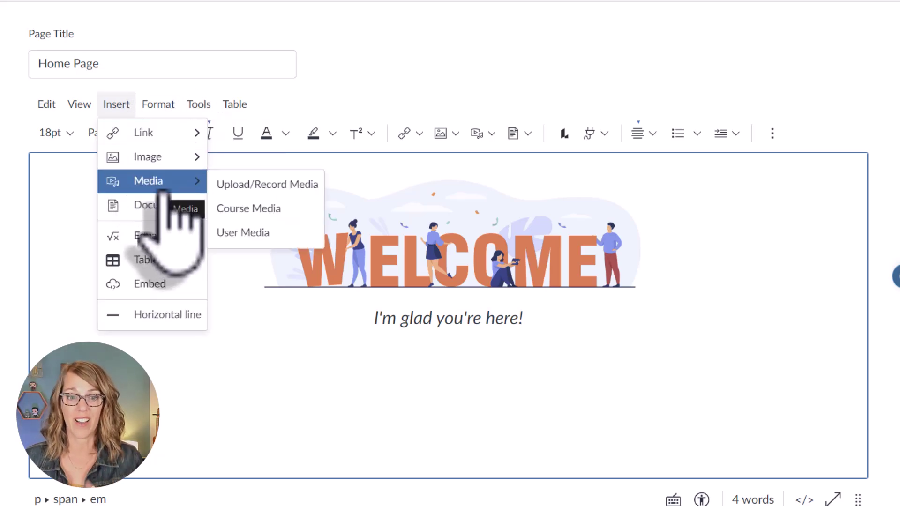
{"action": "left_click", "coordinate": [253, 188]}
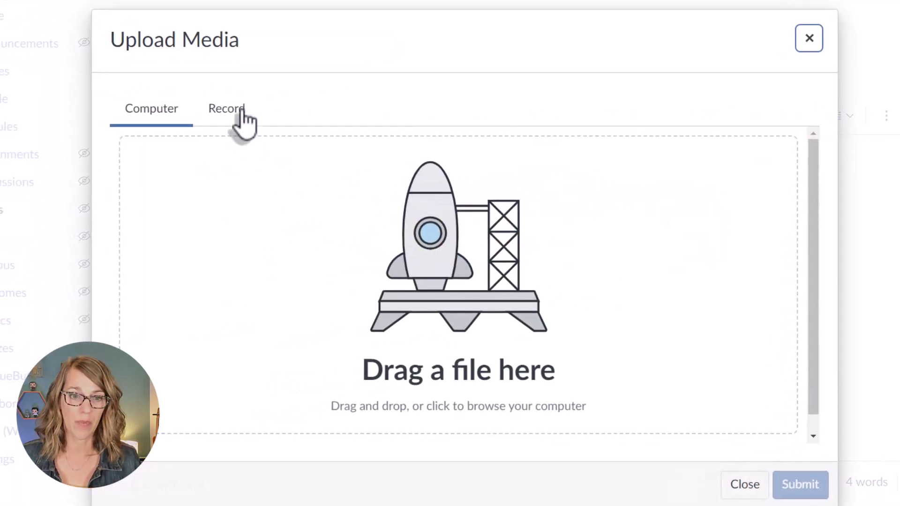
{"action": "left_click", "coordinate": [240, 111]}
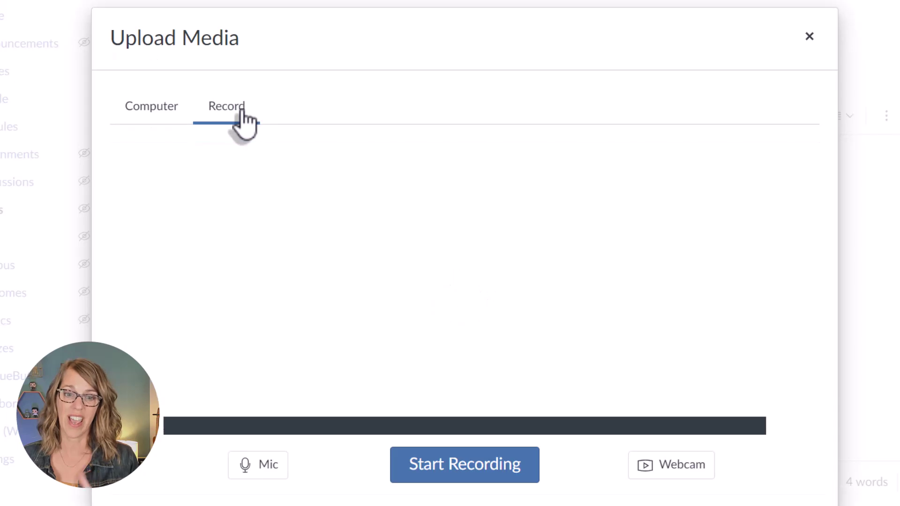
Record a 5-second clip with the 720p HD Camera and save it into the page.
{"action": "left_click", "coordinate": [679, 468]}
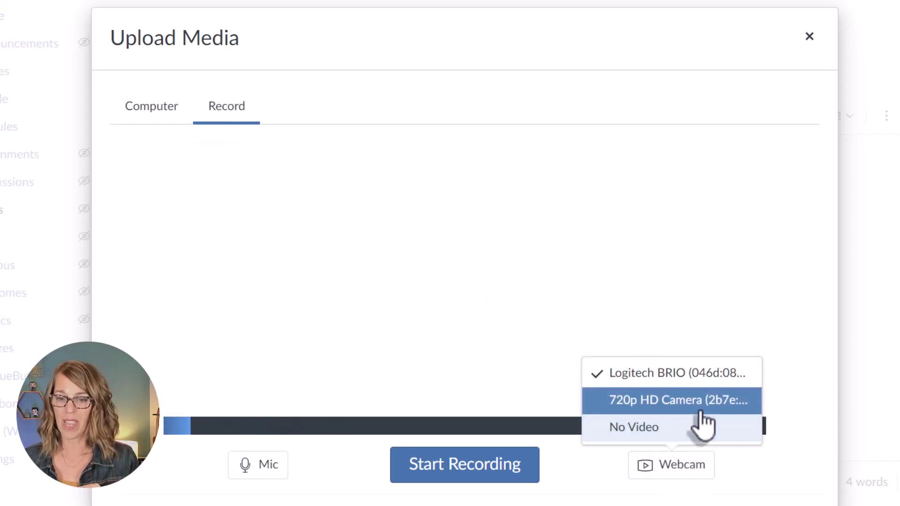
{"action": "left_click", "coordinate": [701, 407]}
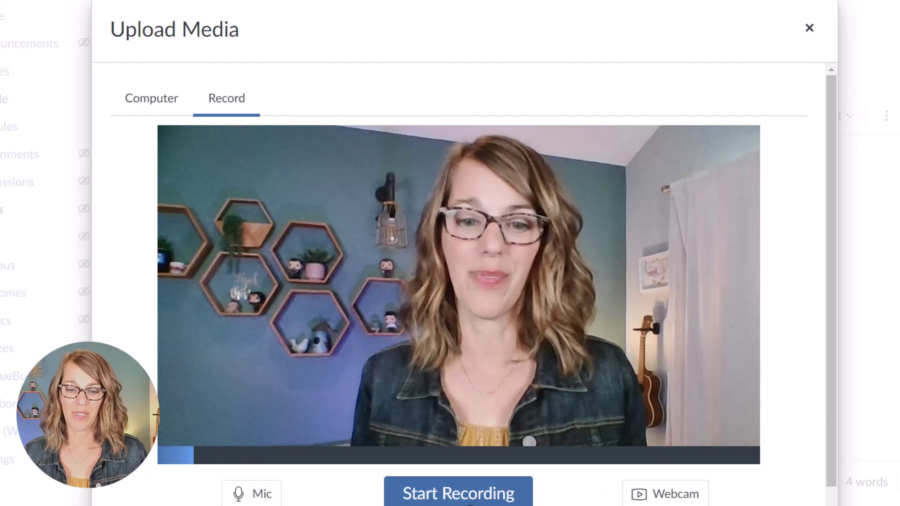
{"action": "left_click", "coordinate": [457, 497]}
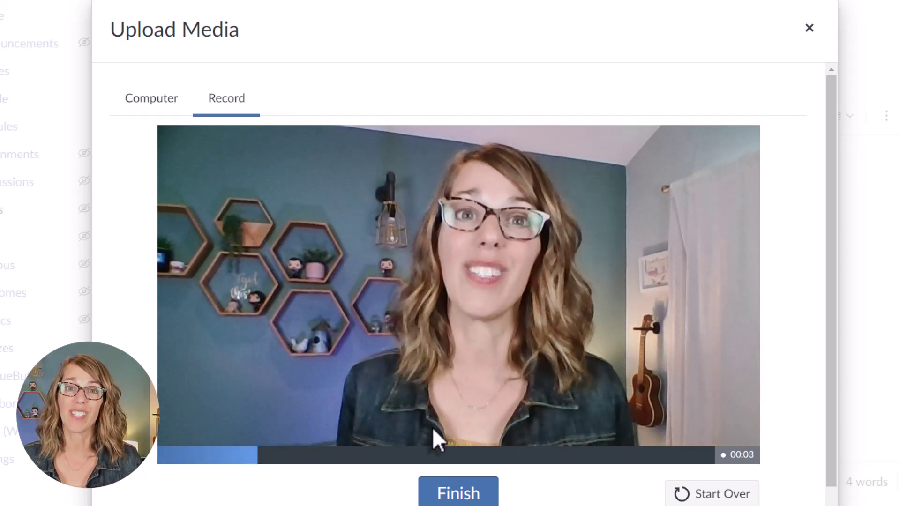
{"action": "left_click", "coordinate": [450, 496]}
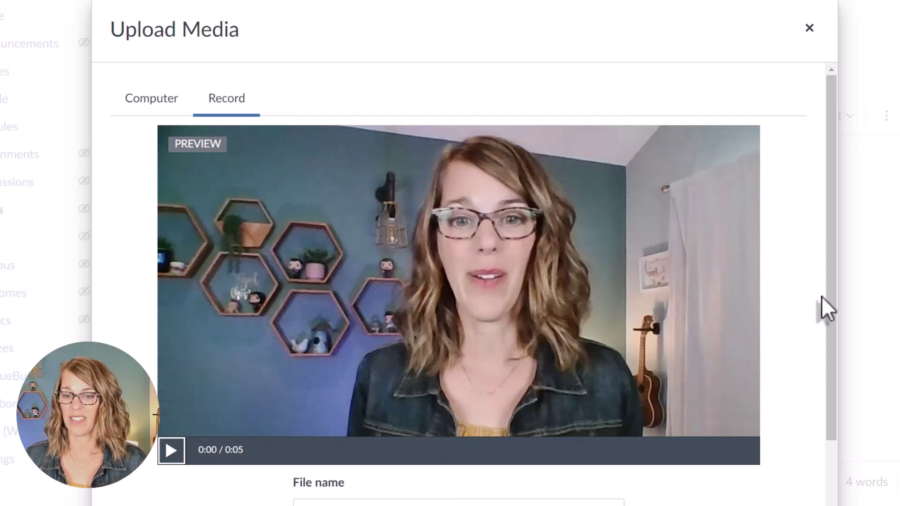
{"action": "left_click_drag", "start_coordinate": [829, 321], "coordinate": [825, 421]}
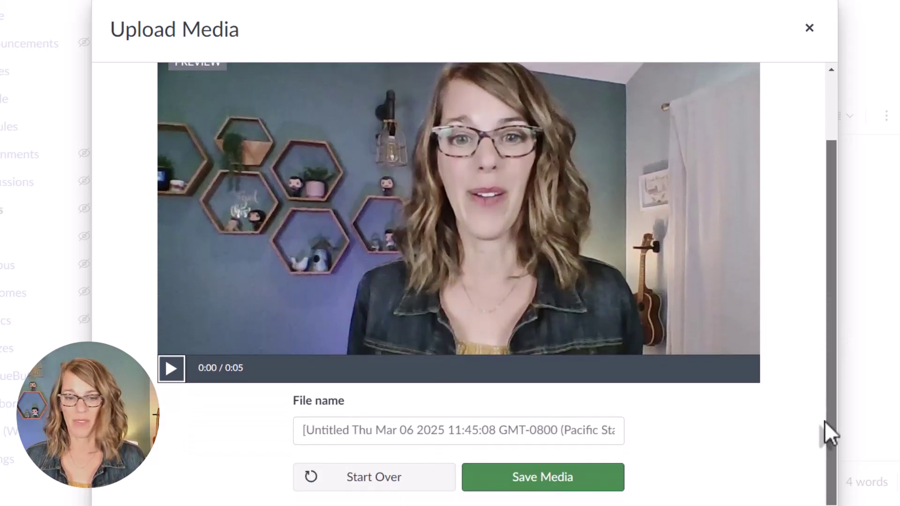
{"action": "left_click", "coordinate": [573, 482]}
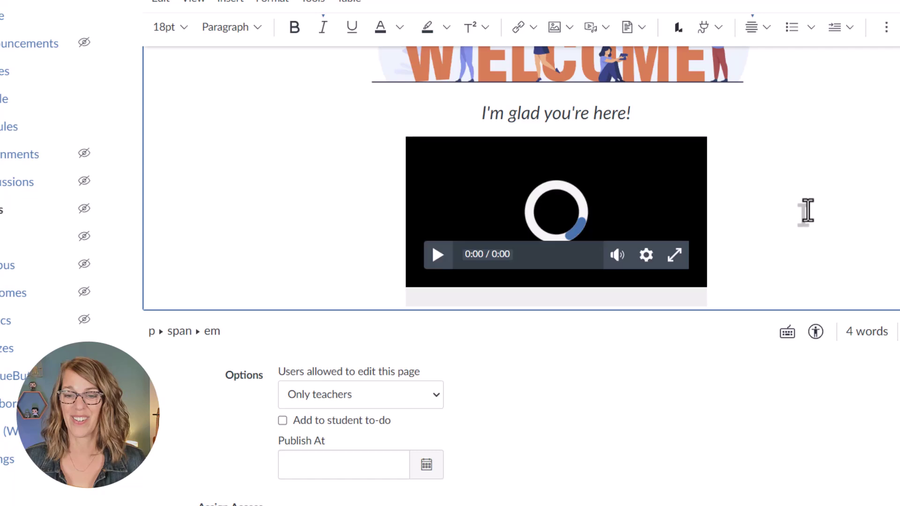
Add a new empty centred line below the embedded video.
{"action": "scroll", "coordinate": [783, 220], "scroll_direction": "up", "scroll_amount": 1}
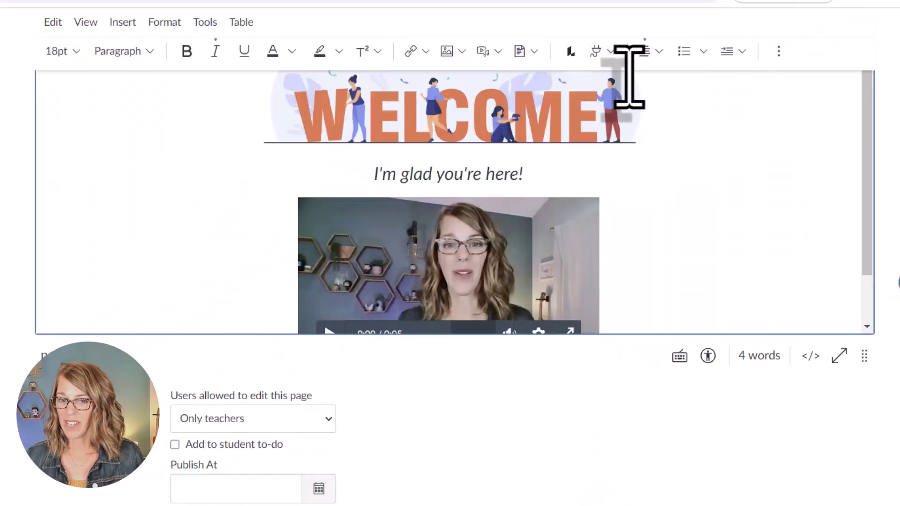
{"action": "scroll", "coordinate": [719, 165], "scroll_direction": "down", "scroll_amount": 2}
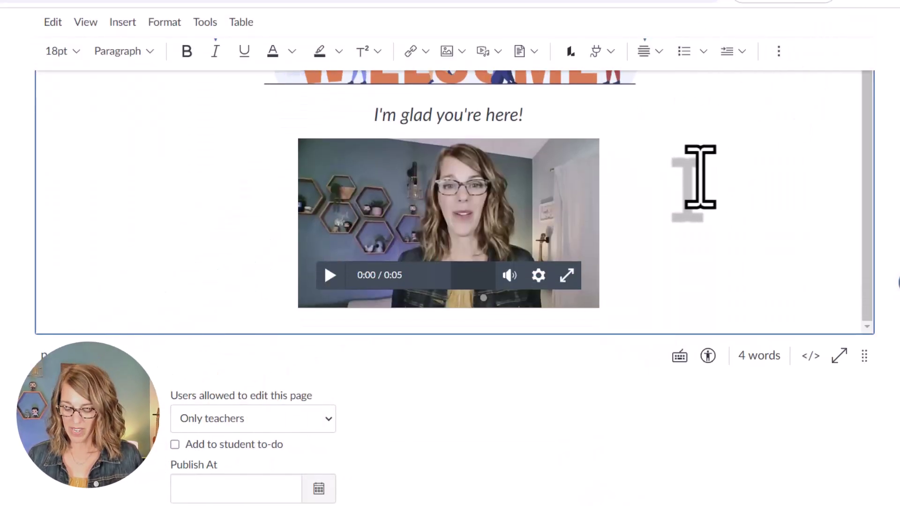
{"action": "key", "text": "Return"}
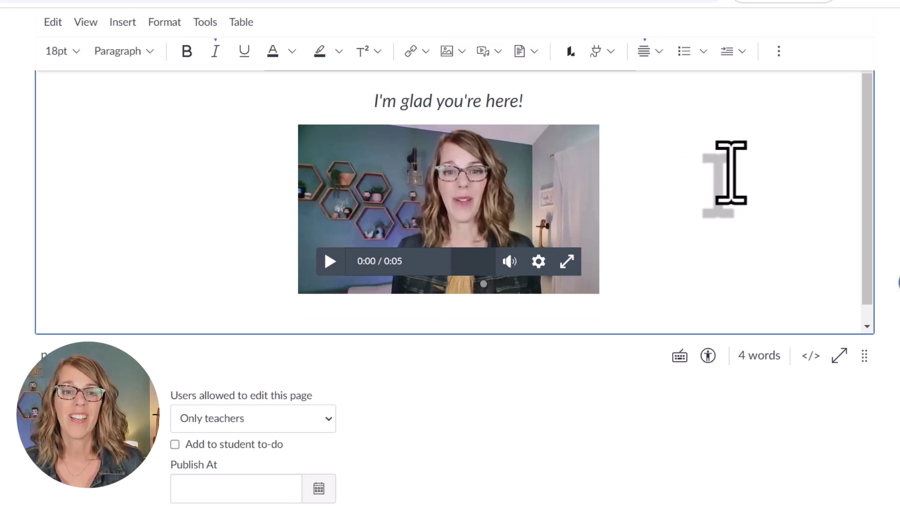
Insert a 2x1 table, two columns and one row, below the webcam video.
{"action": "left_click", "coordinate": [122, 22]}
{"action": "mouse_move", "coordinate": [133, 54]}
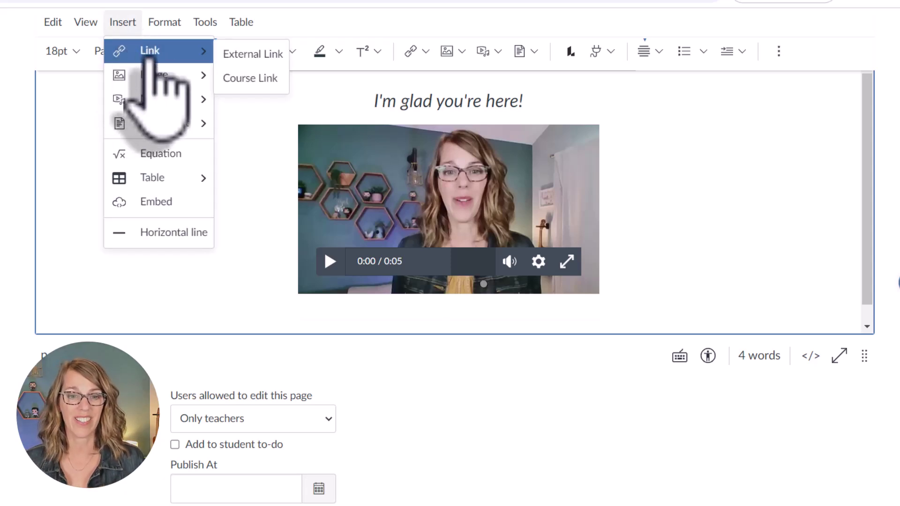
{"action": "mouse_move", "coordinate": [183, 185]}
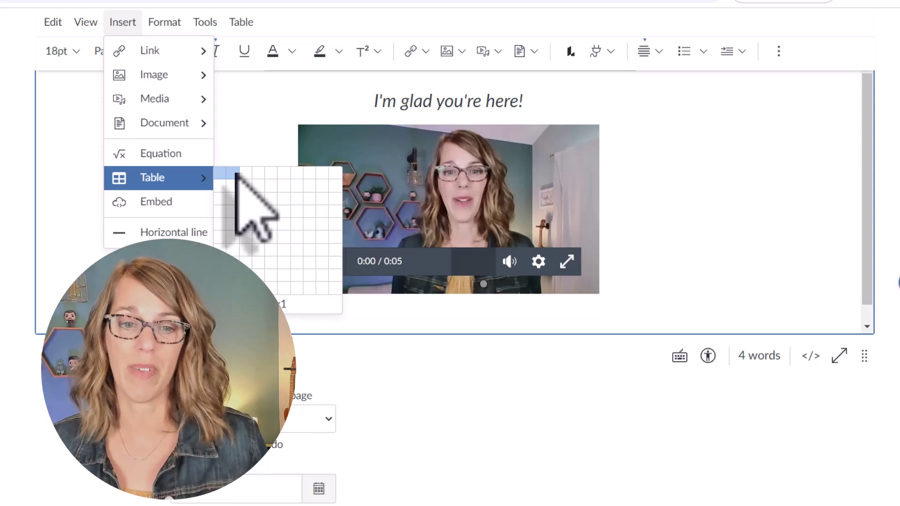
{"action": "left_click", "coordinate": [236, 173]}
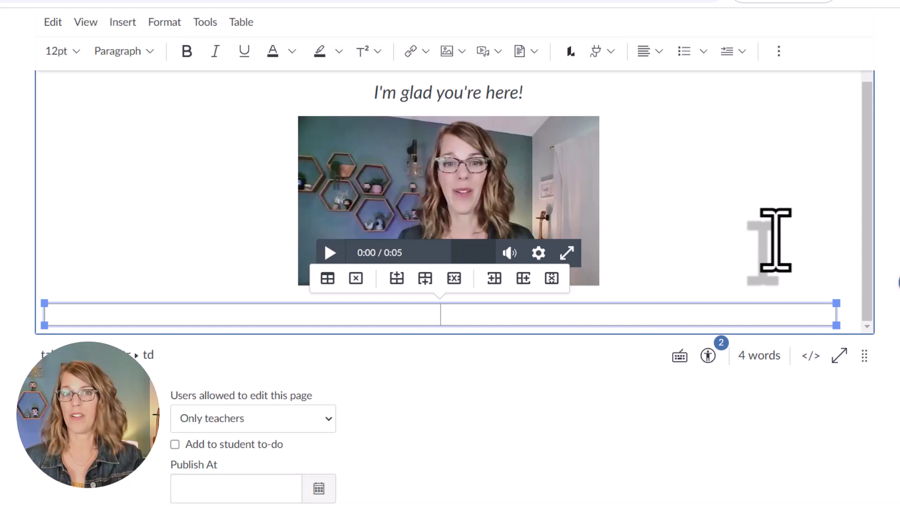
Centre-align the table and the content of both its cells.
{"action": "left_click", "coordinate": [847, 311]}
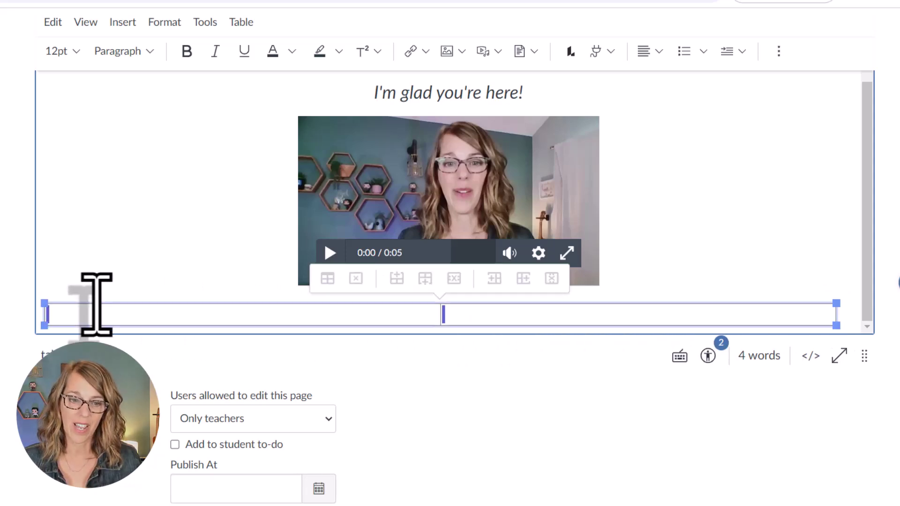
{"action": "left_click", "coordinate": [661, 51]}
{"action": "left_click", "coordinate": [687, 105]}
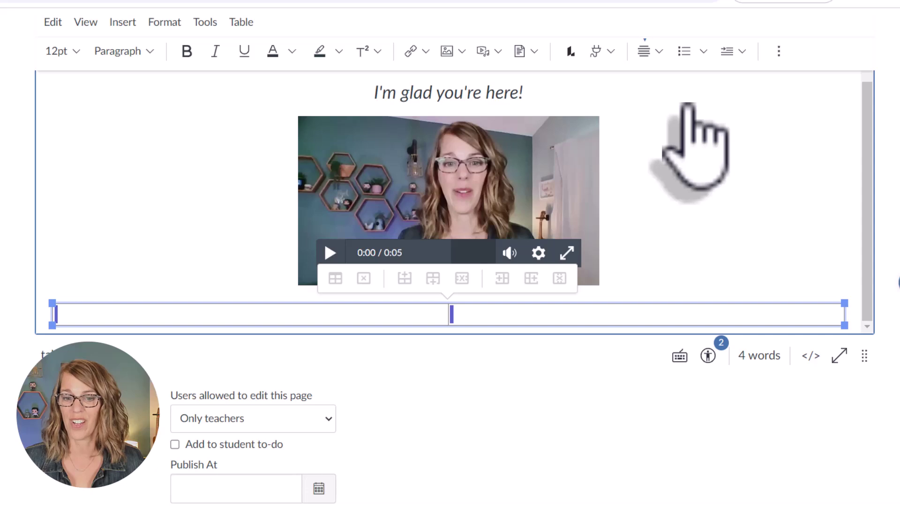
{"action": "left_click", "coordinate": [722, 173]}
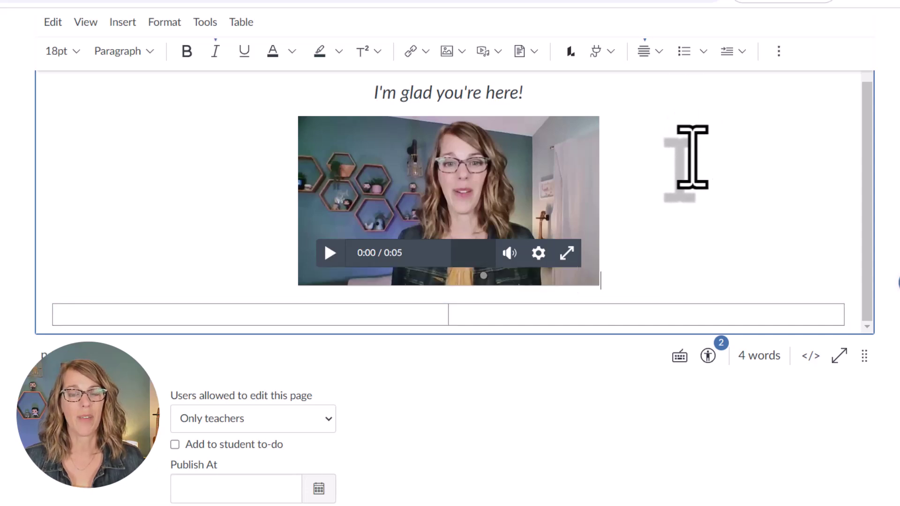
{"action": "left_click", "coordinate": [241, 322]}
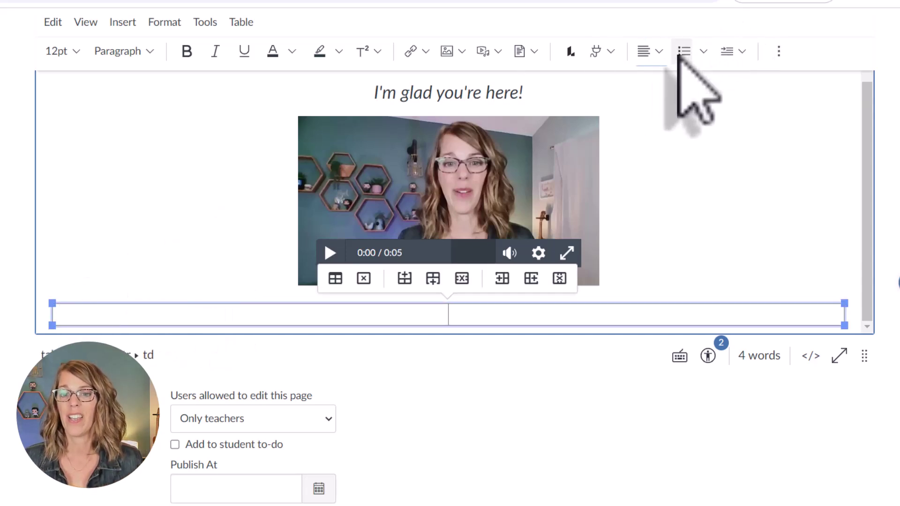
{"action": "left_click", "coordinate": [659, 51]}
{"action": "left_click", "coordinate": [680, 102]}
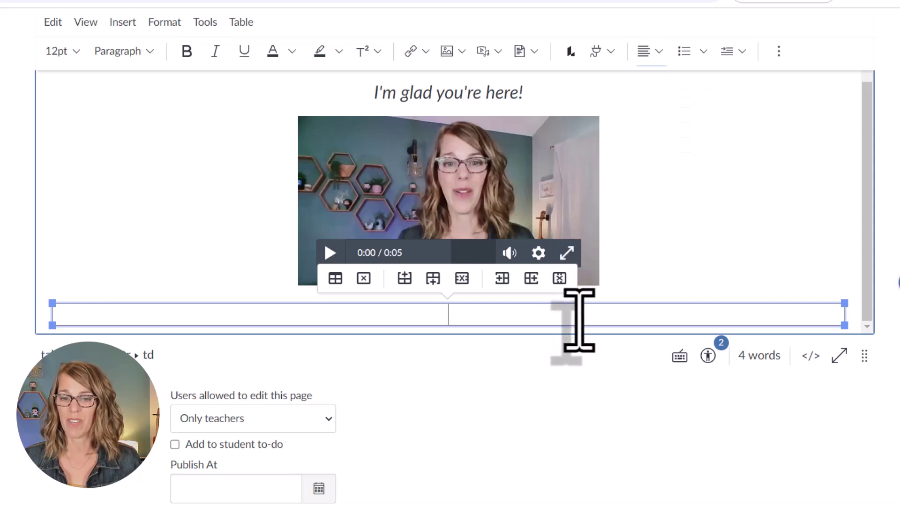
{"action": "left_click", "coordinate": [659, 51]}
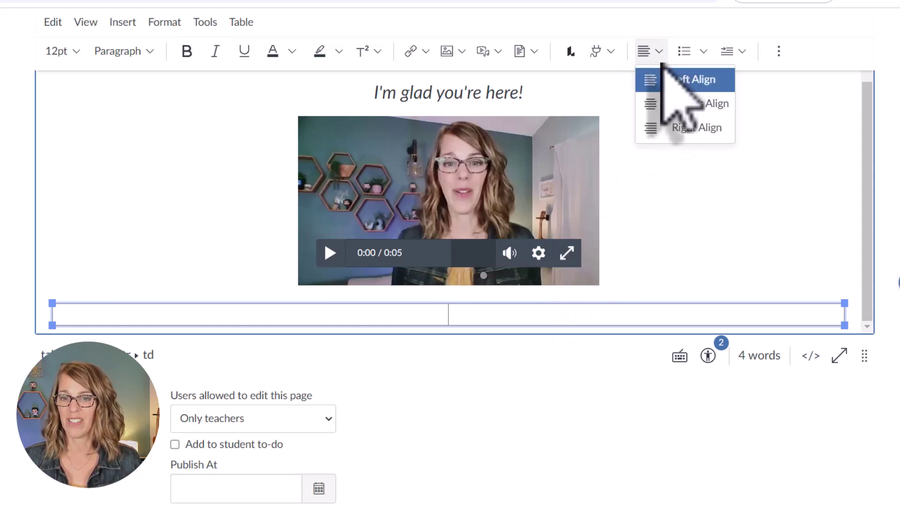
{"action": "left_click", "coordinate": [671, 102]}
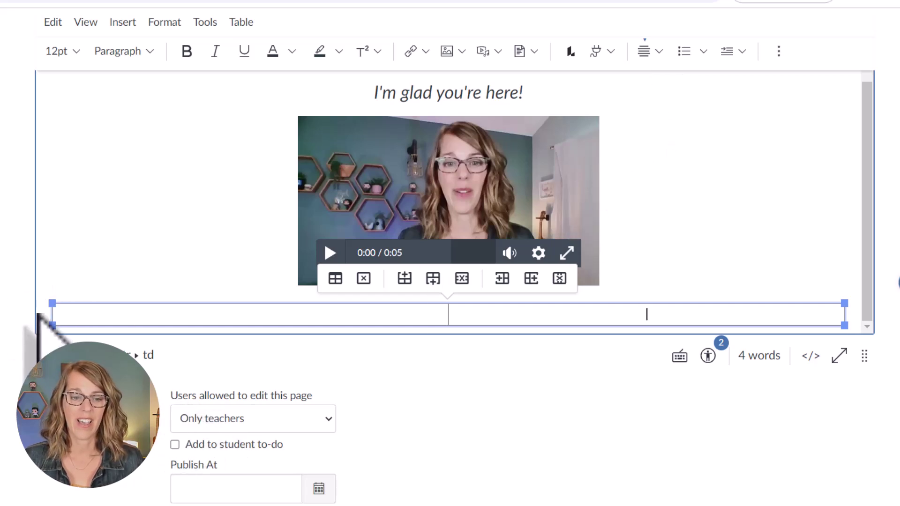
Narrow the table and drag the column divider so both columns are roughly equal.
{"action": "left_click", "coordinate": [91, 268]}
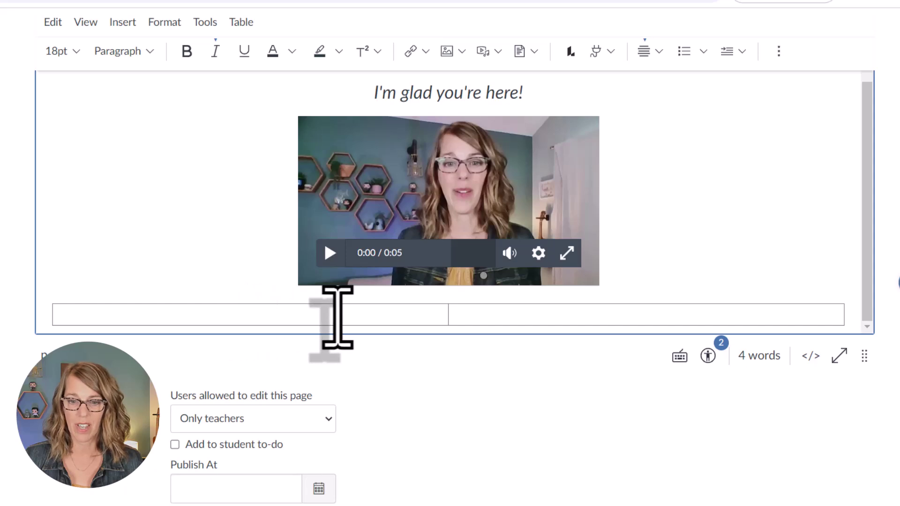
{"action": "left_click_drag", "start_coordinate": [355, 316], "coordinate": [281, 313]}
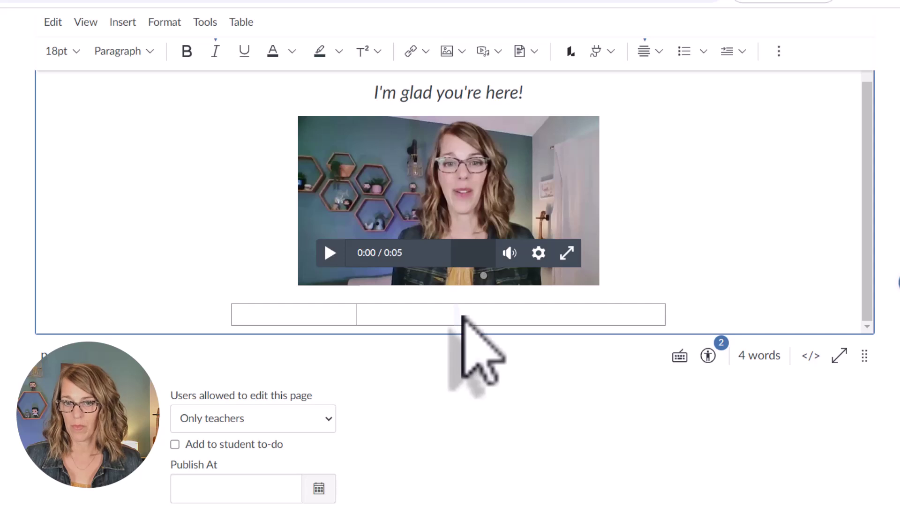
{"action": "left_click_drag", "start_coordinate": [357, 314], "coordinate": [463, 315]}
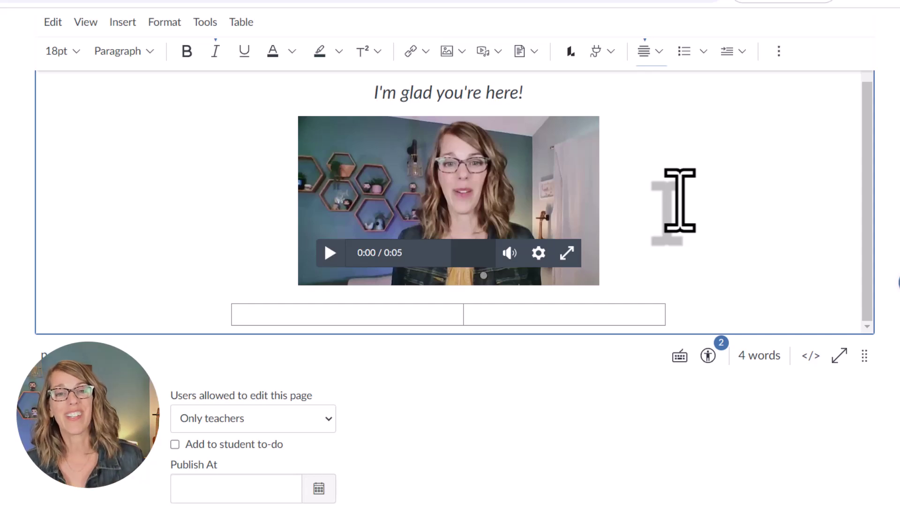
Set the table's border width to 0 in Table properties and save.
{"action": "left_click", "coordinate": [402, 316]}
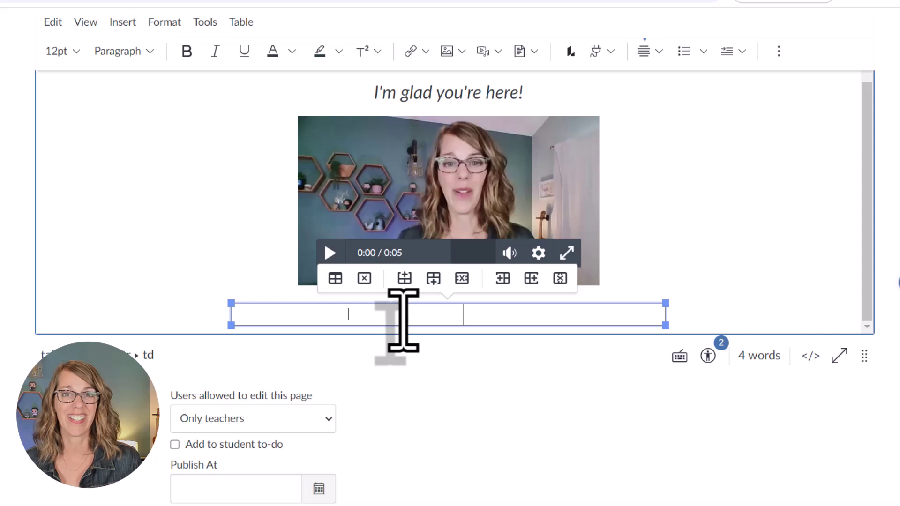
{"action": "left_click", "coordinate": [238, 22]}
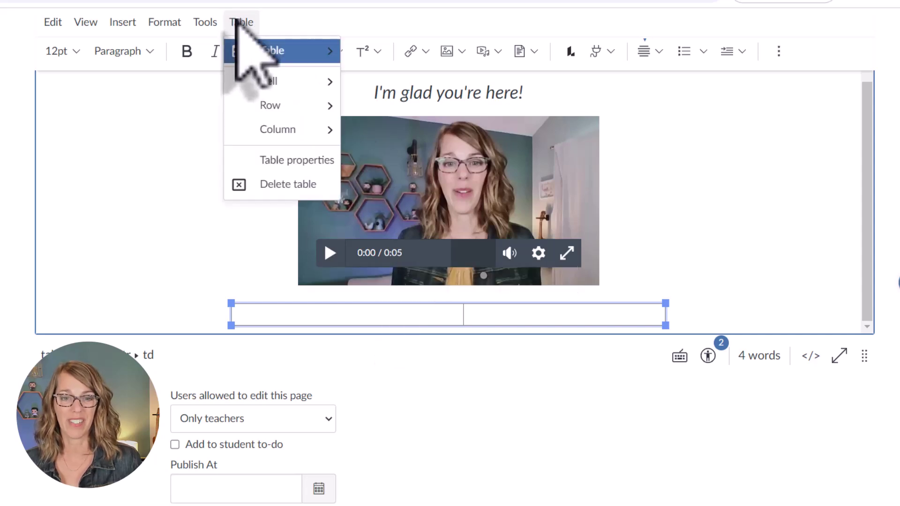
{"action": "left_click", "coordinate": [295, 160]}
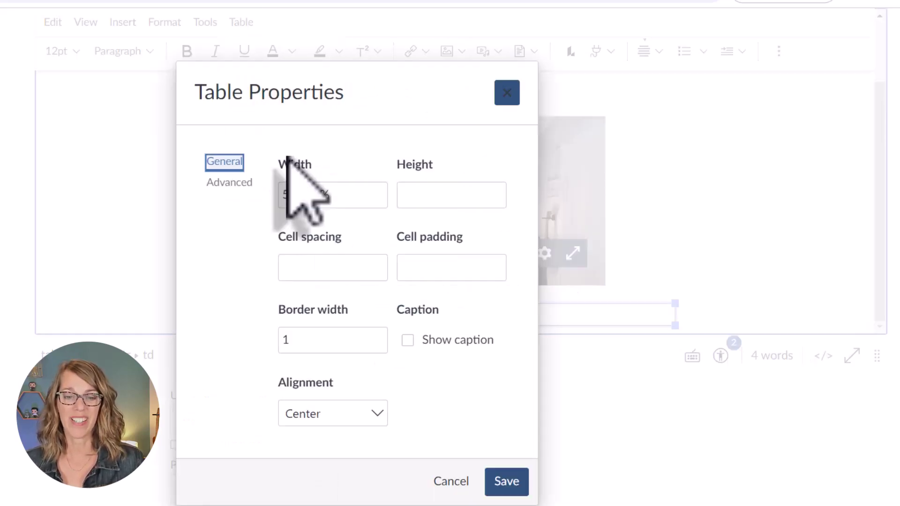
{"action": "double_click", "coordinate": [311, 339]}
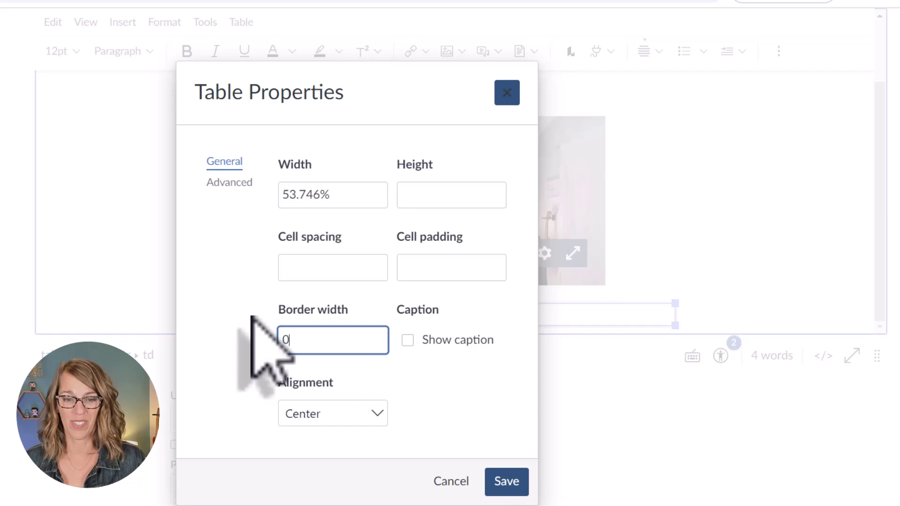
{"action": "type", "text": "0"}
{"action": "left_click", "coordinate": [507, 482]}
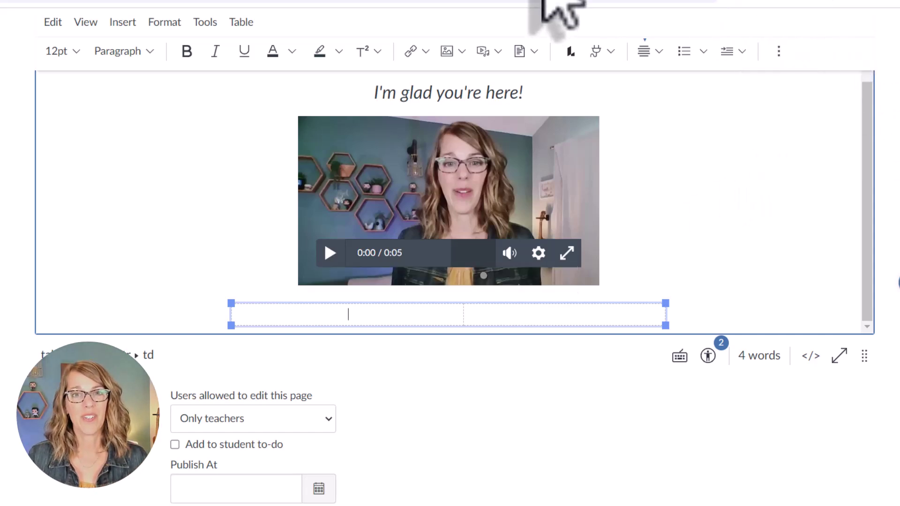
Search for 'google drawings' in a new Chrome tab and open the Google Drawings site.
{"action": "left_click", "coordinate": [633, 14]}
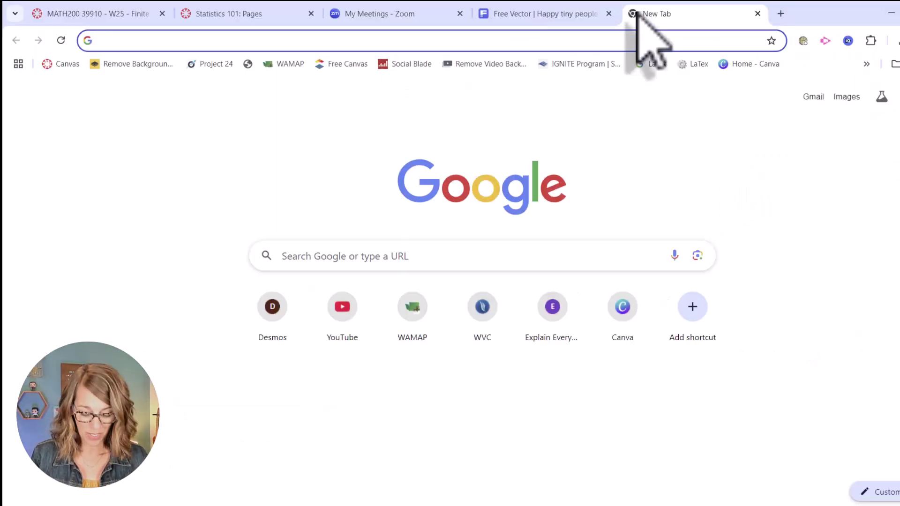
{"action": "type", "text": "google dra"}
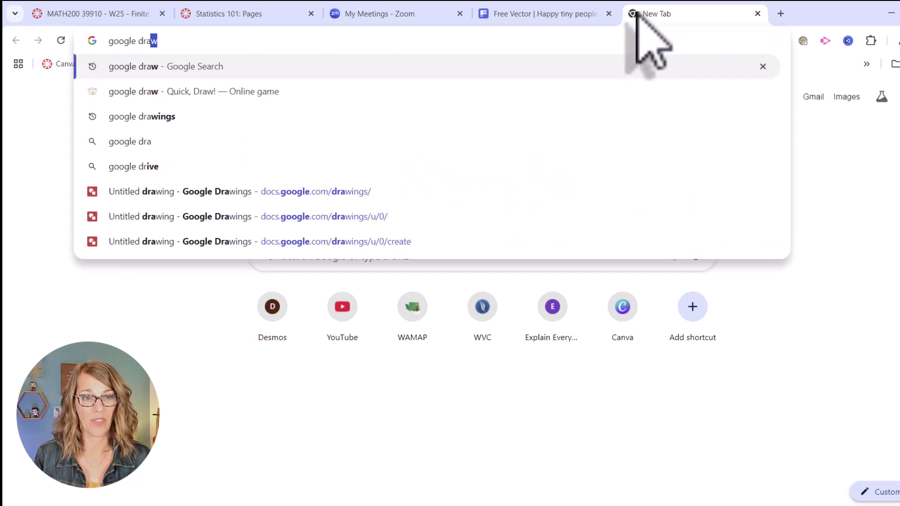
{"action": "type", "text": "wings"}
{"action": "key", "text": "Return"}
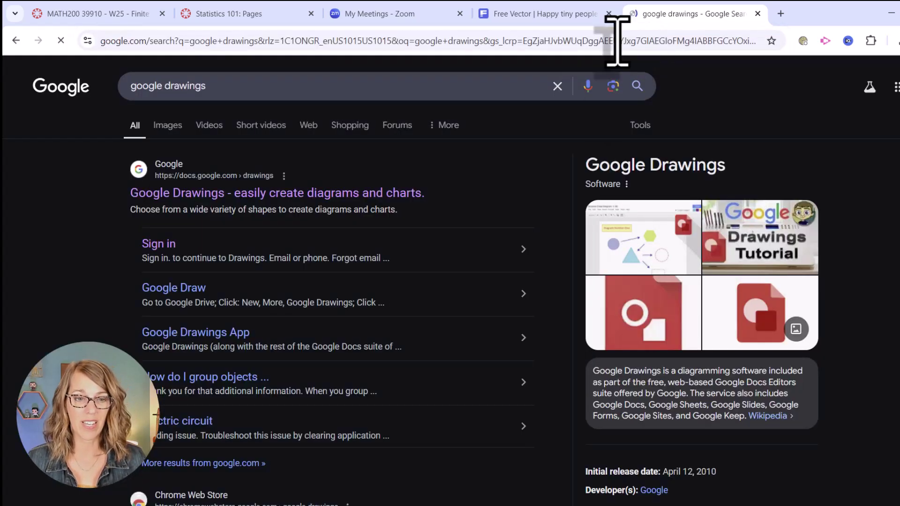
{"action": "left_click", "coordinate": [337, 192]}
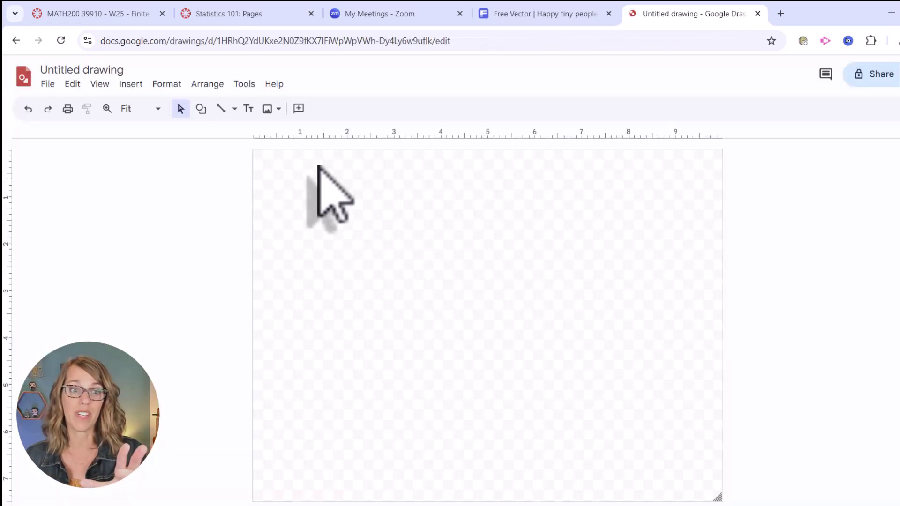
Draw a rounded rectangle at the canvas top-left and crop the canvas closely around it.
{"action": "left_click", "coordinate": [205, 112]}
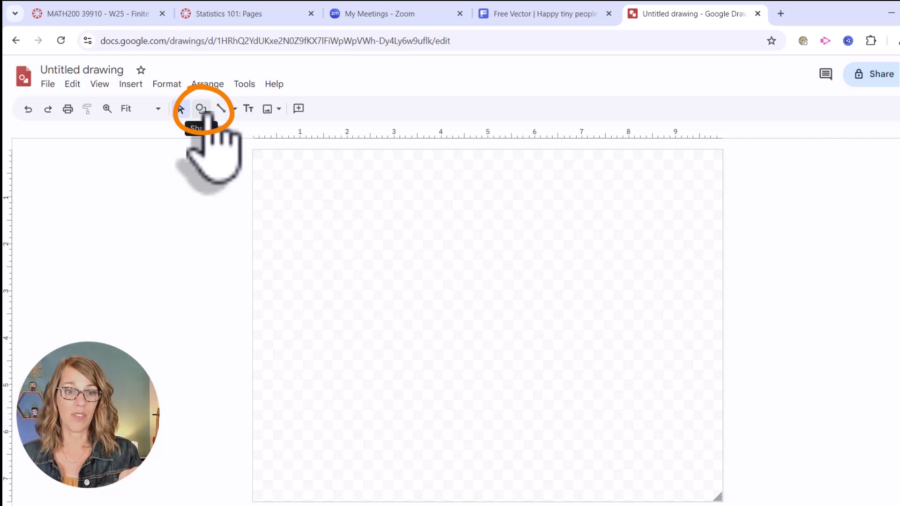
{"action": "left_click", "coordinate": [205, 110]}
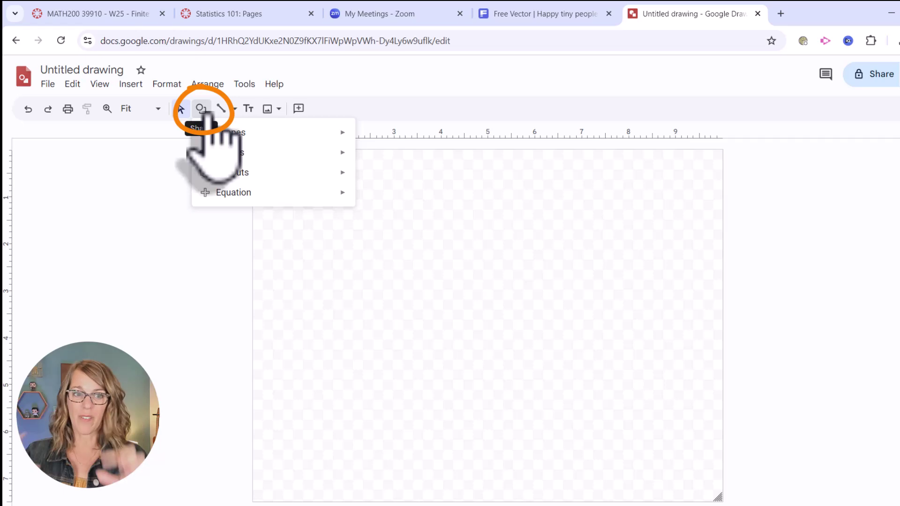
{"action": "mouse_move", "coordinate": [227, 133]}
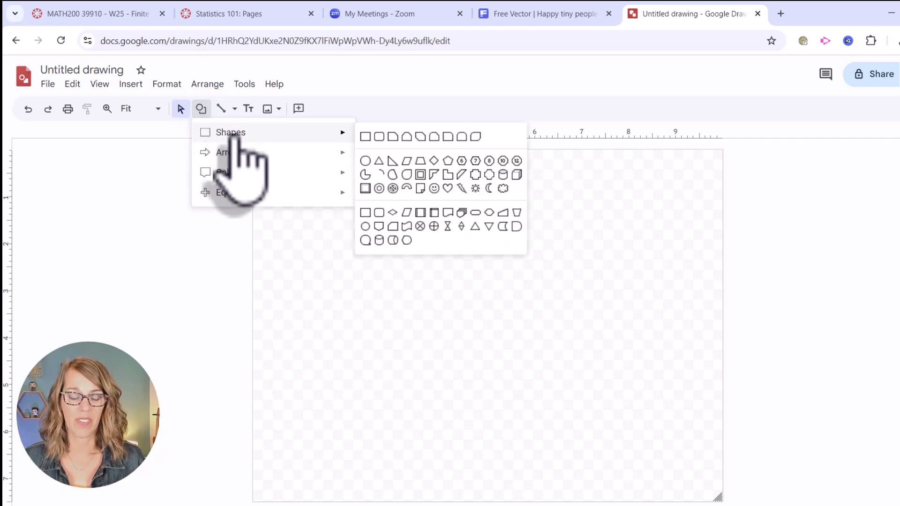
{"action": "left_click", "coordinate": [380, 137]}
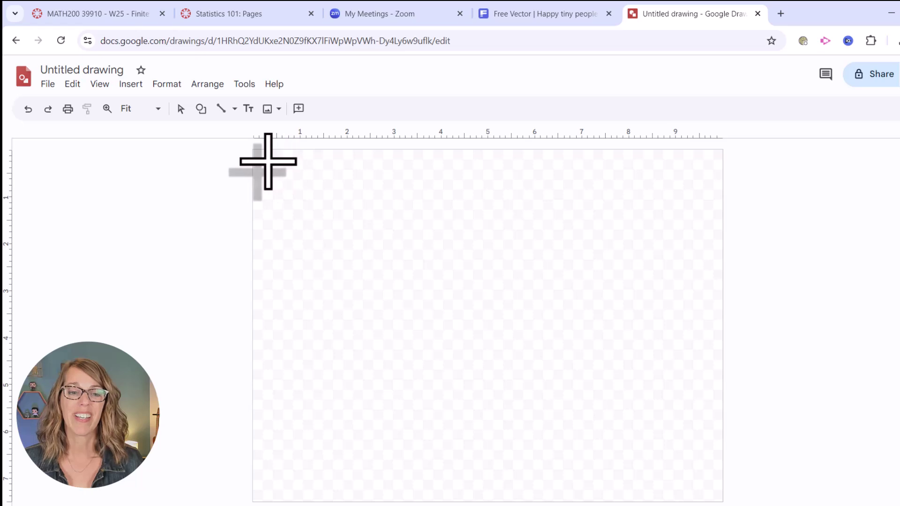
{"action": "left_click_drag", "start_coordinate": [261, 155], "coordinate": [476, 222]}
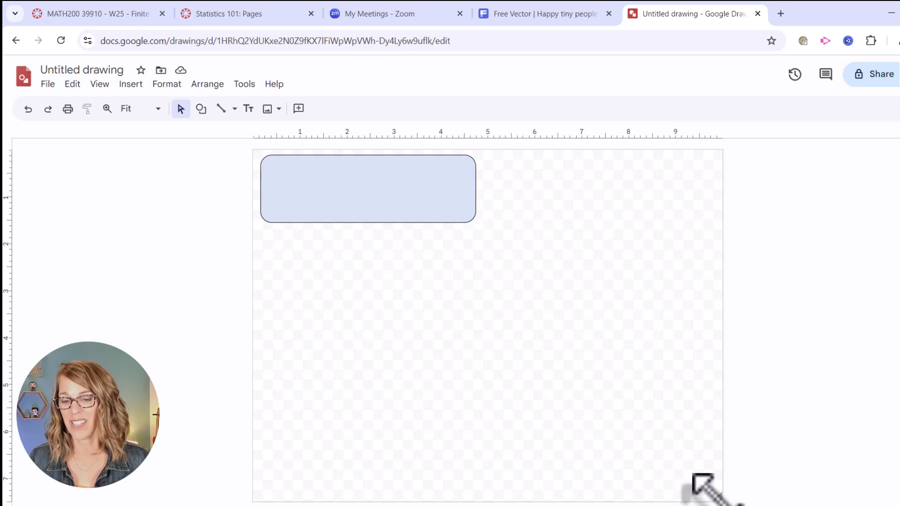
{"action": "left_click_drag", "start_coordinate": [710, 491], "coordinate": [475, 228]}
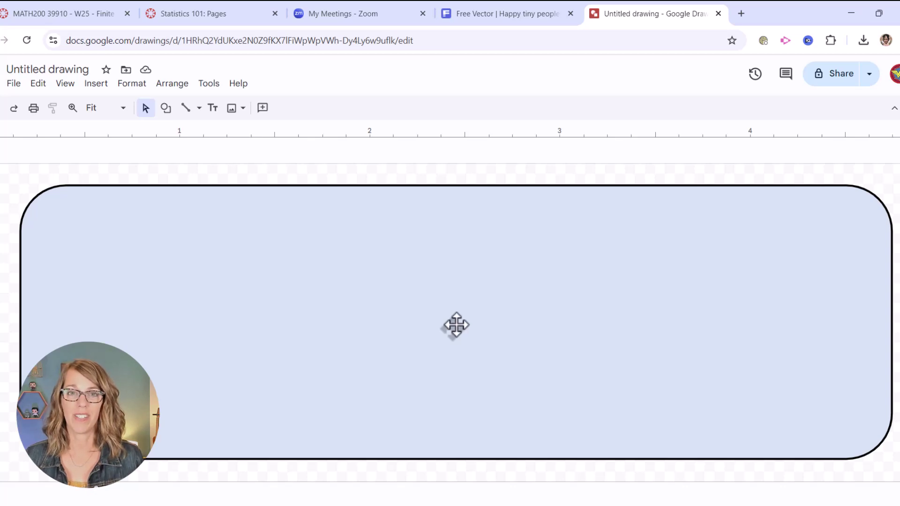
Type START in the rectangle and format it as Comic Sans MS, size 48.
{"action": "double_click", "coordinate": [457, 324]}
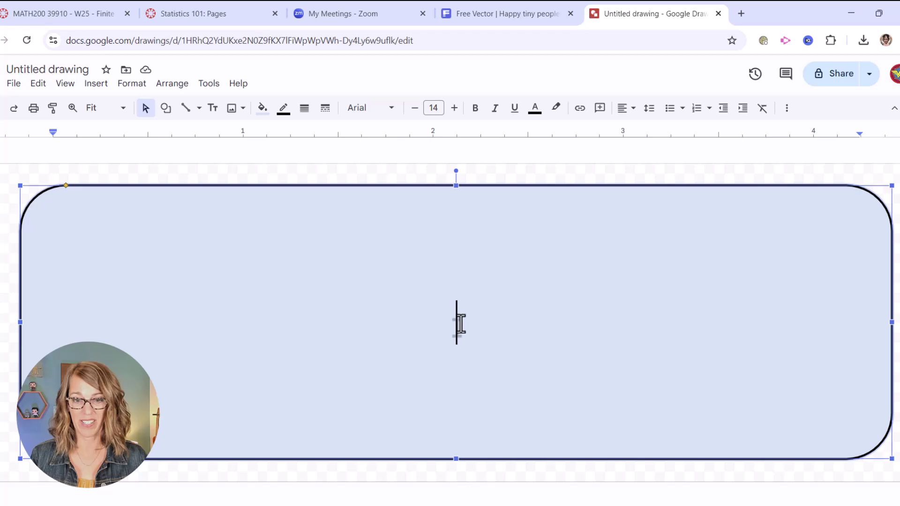
{"action": "type", "text": "START"}
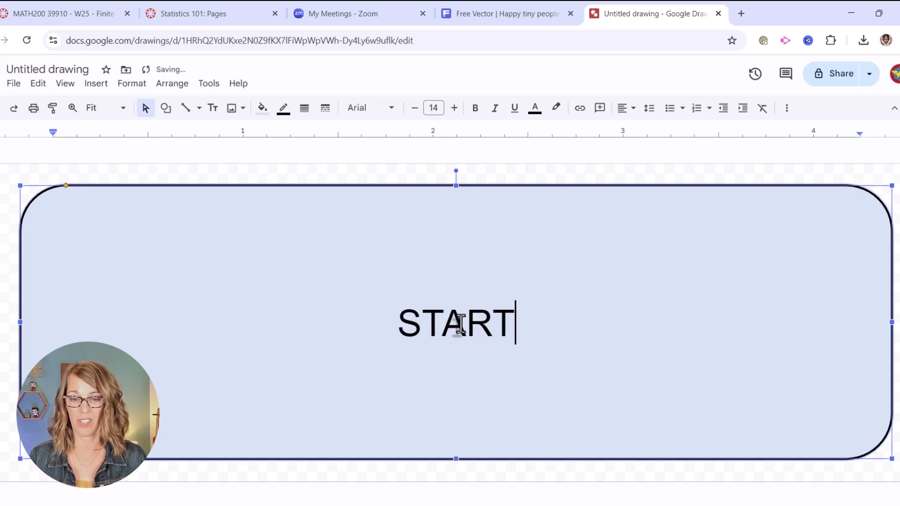
{"action": "left_click_drag", "start_coordinate": [528, 342], "coordinate": [400, 327]}
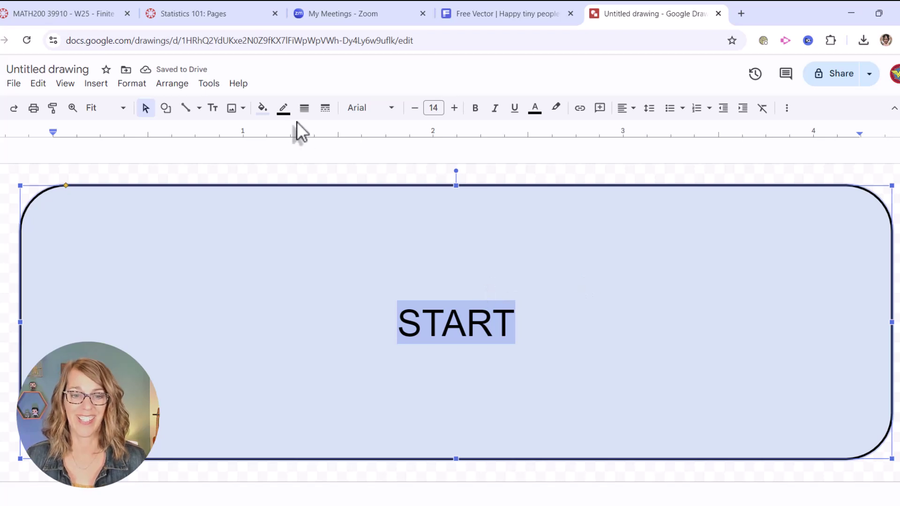
{"action": "left_click", "coordinate": [391, 112]}
{"action": "left_click", "coordinate": [407, 187]}
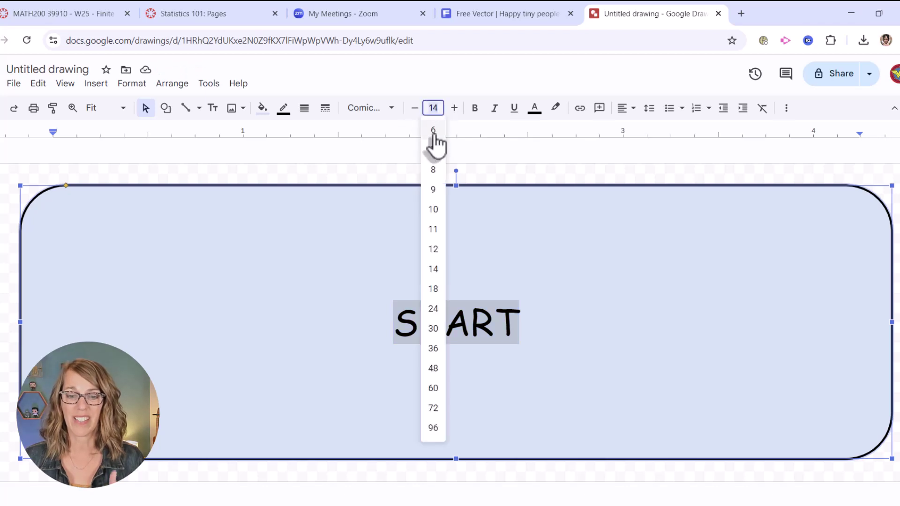
{"action": "left_click", "coordinate": [437, 371]}
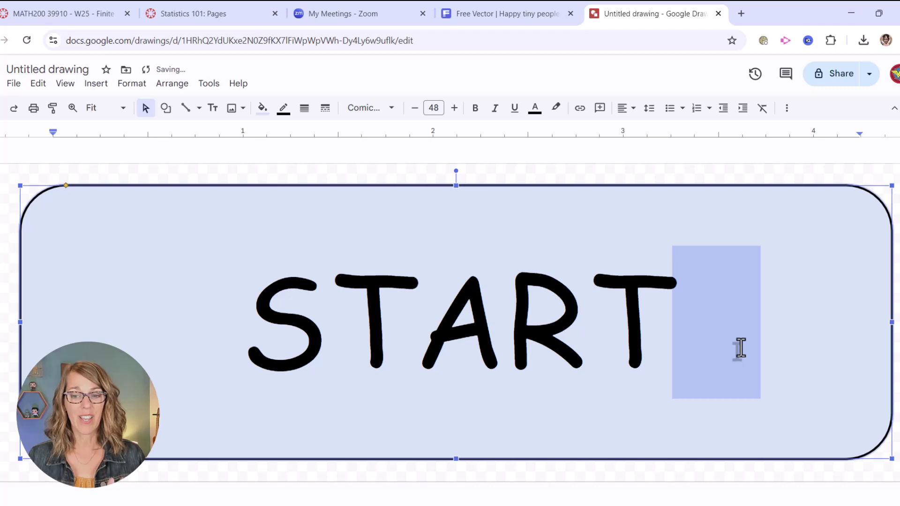
{"action": "left_click", "coordinate": [740, 349]}
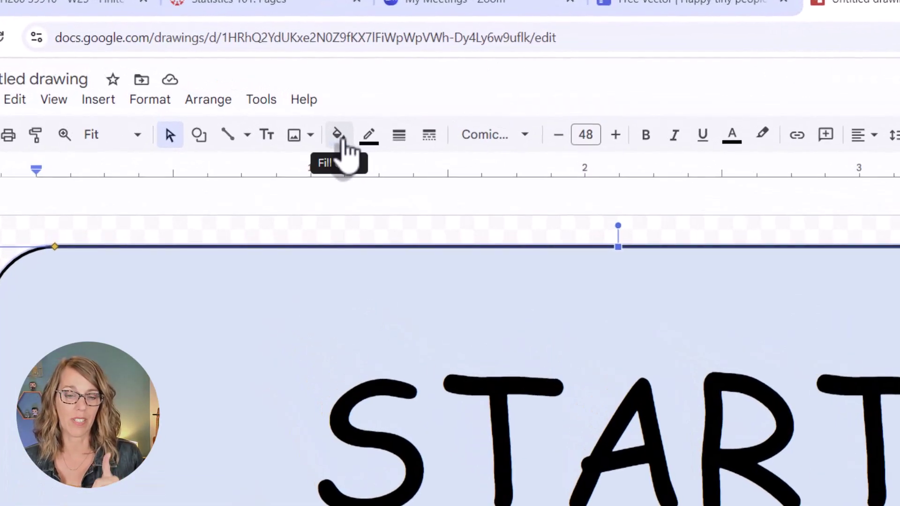
Fill the rectangle dark green 2 and make the START lettering white.
{"action": "left_click", "coordinate": [338, 136]}
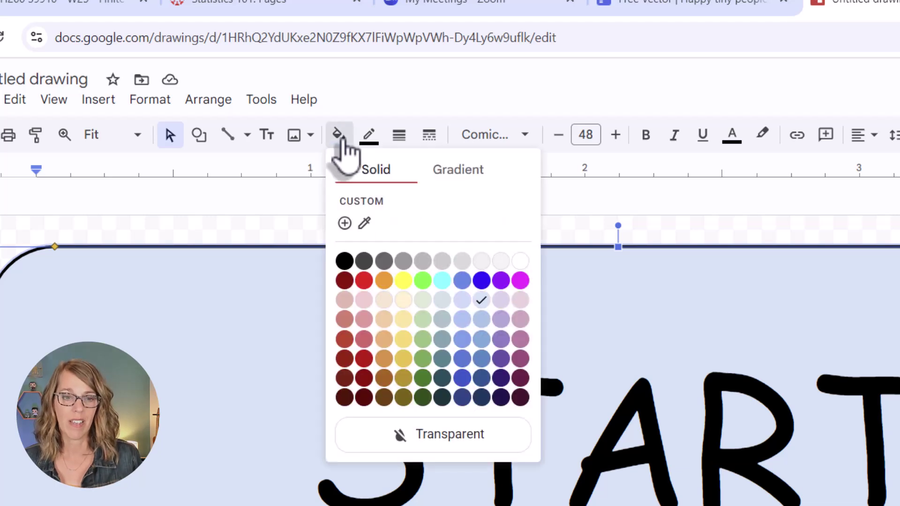
{"action": "left_click", "coordinate": [425, 379]}
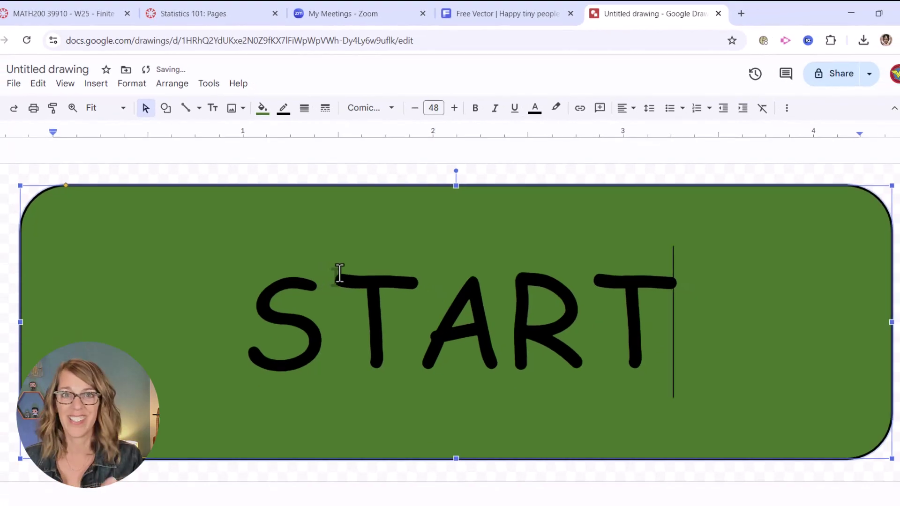
{"action": "left_click_drag", "start_coordinate": [680, 338], "coordinate": [288, 315]}
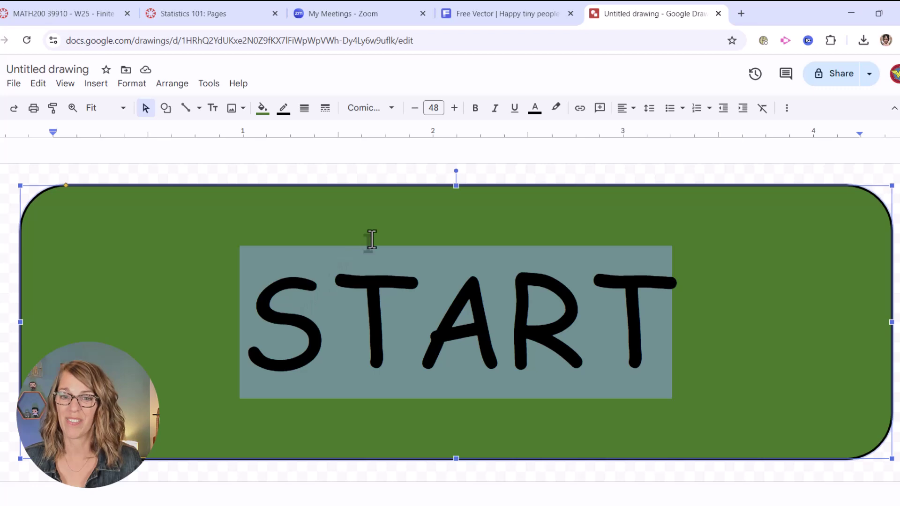
{"action": "left_click", "coordinate": [535, 110]}
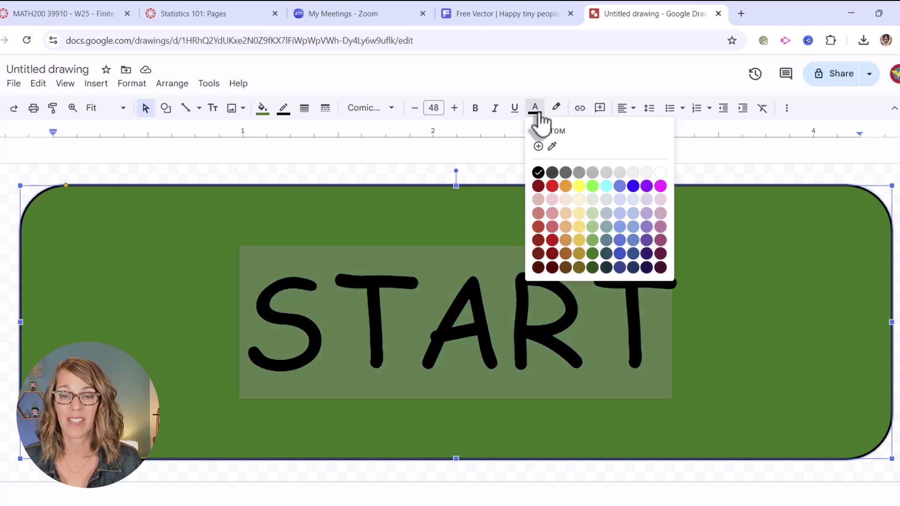
{"action": "left_click", "coordinate": [660, 176]}
{"action": "left_click", "coordinate": [756, 275]}
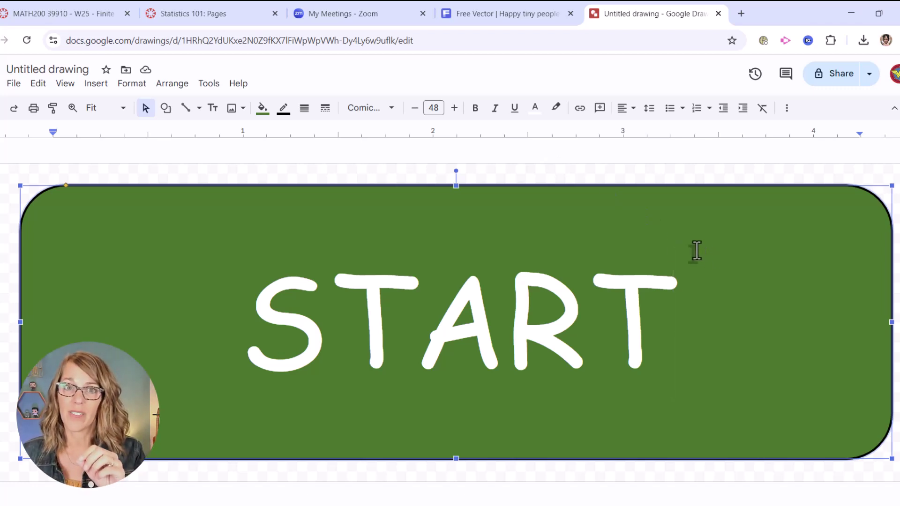
Download the START button as a PNG image and return to the Statistics 101 Pages tab.
{"action": "left_click", "coordinate": [14, 86]}
{"action": "mouse_move", "coordinate": [73, 225]}
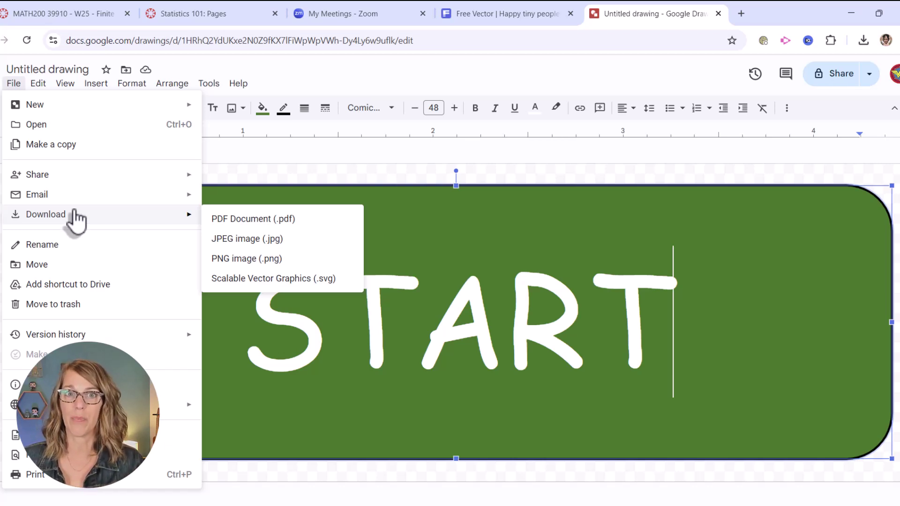
{"action": "left_click", "coordinate": [257, 261]}
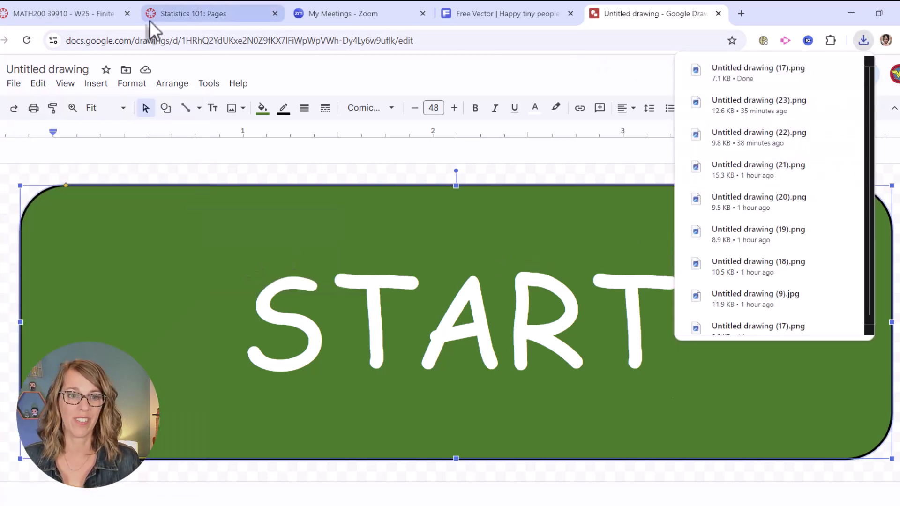
{"action": "left_click", "coordinate": [198, 15]}
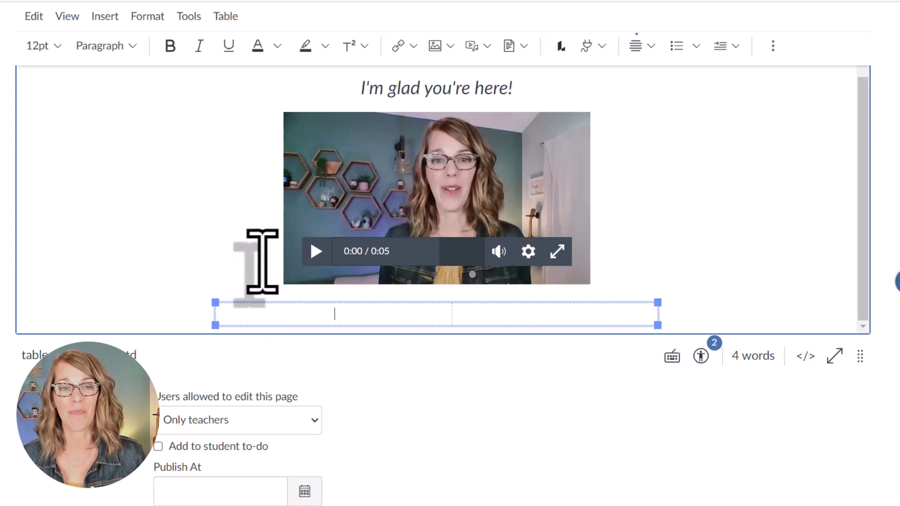
Upload Untitled drawing (17).png into the left table cell with alt text 'Button that says Start'.
{"action": "left_click", "coordinate": [105, 16]}
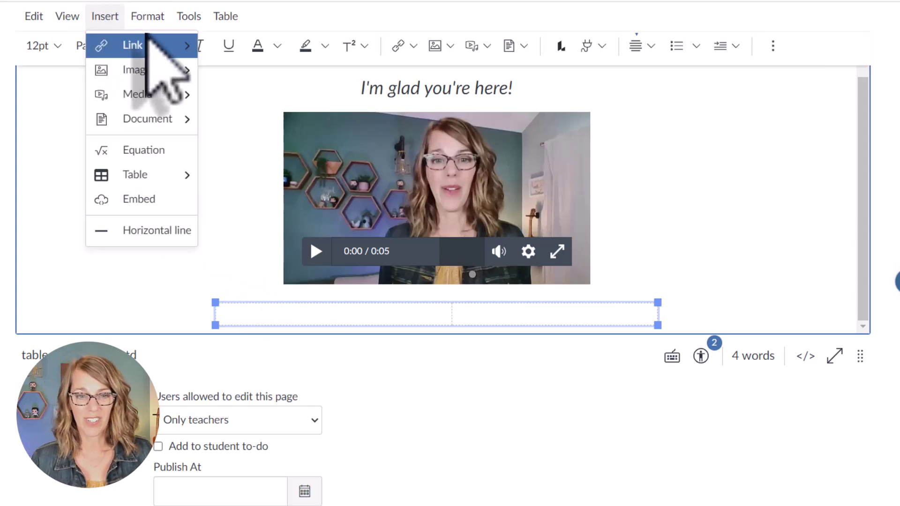
{"action": "mouse_move", "coordinate": [159, 71]}
{"action": "left_click", "coordinate": [250, 74]}
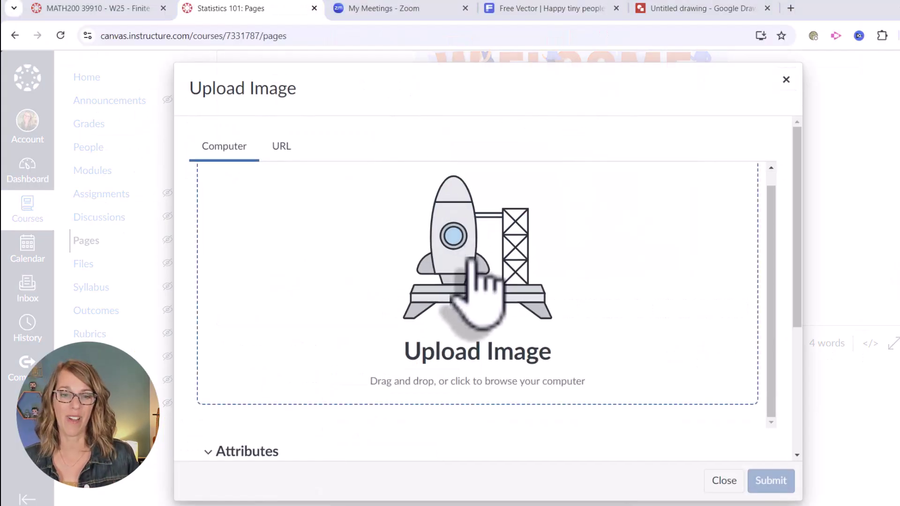
{"action": "left_click", "coordinate": [470, 258]}
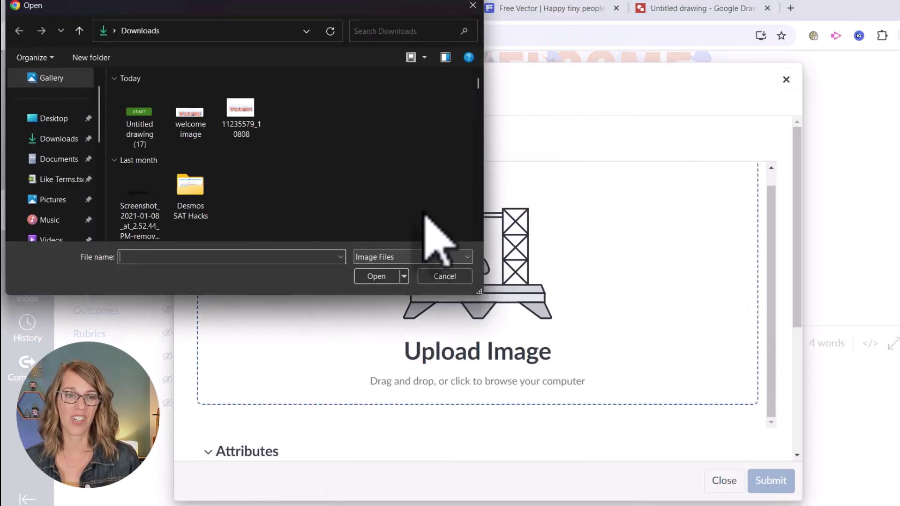
{"action": "left_click", "coordinate": [145, 121]}
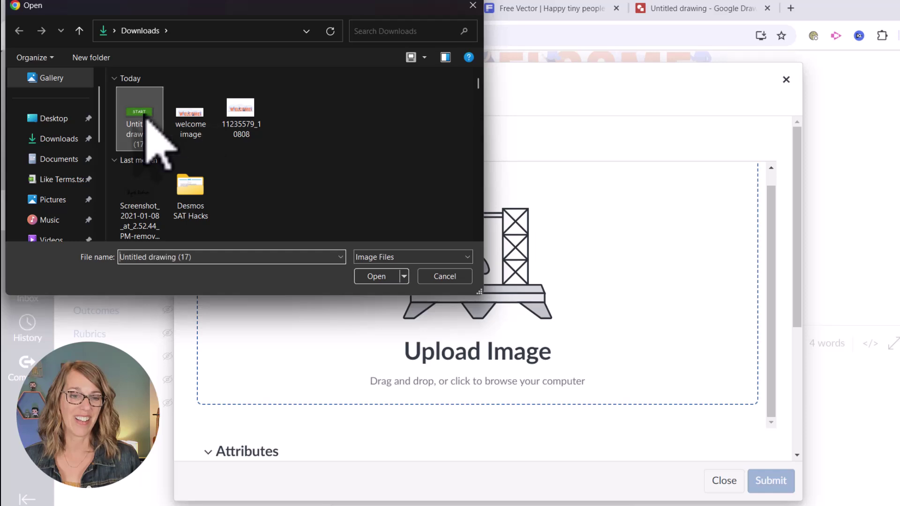
{"action": "left_click", "coordinate": [388, 280]}
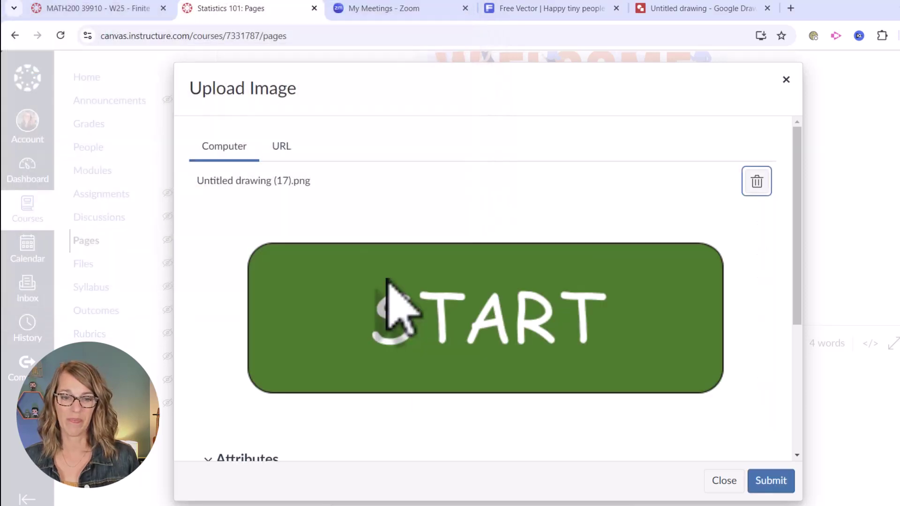
{"action": "scroll", "coordinate": [562, 331], "scroll_direction": "down", "scroll_amount": 4}
{"action": "left_click", "coordinate": [228, 350]}
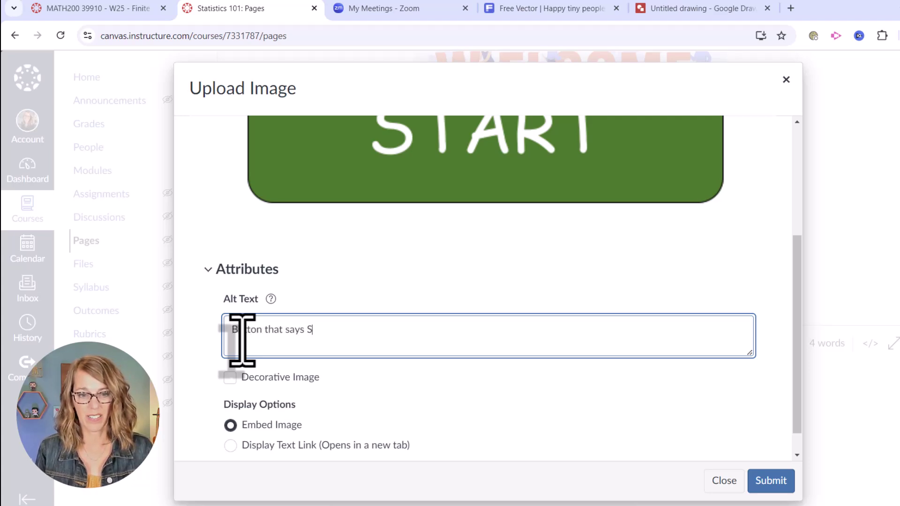
{"action": "left_click", "coordinate": [769, 488]}
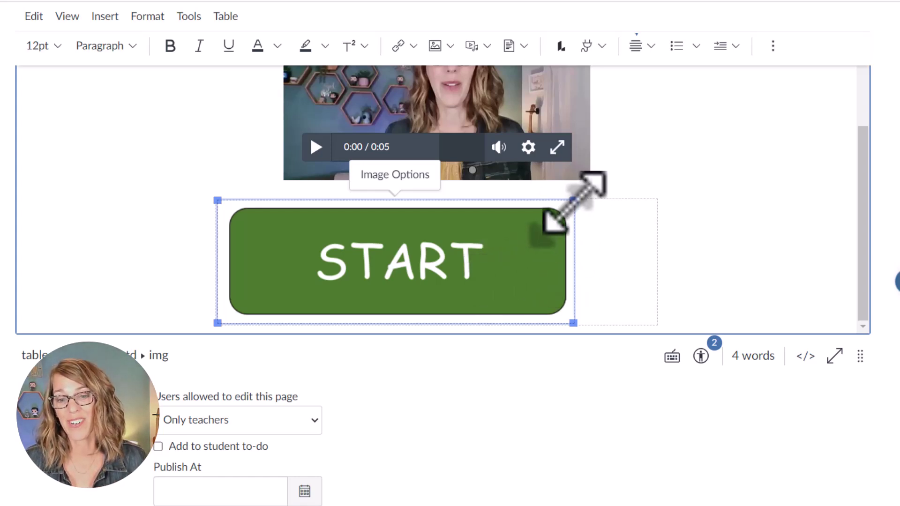
Shrink the START image to about 264 × 91 to fit the cell.
{"action": "left_click_drag", "start_coordinate": [573, 201], "coordinate": [542, 213]}
{"action": "left_click_drag", "start_coordinate": [458, 228], "coordinate": [417, 239]}
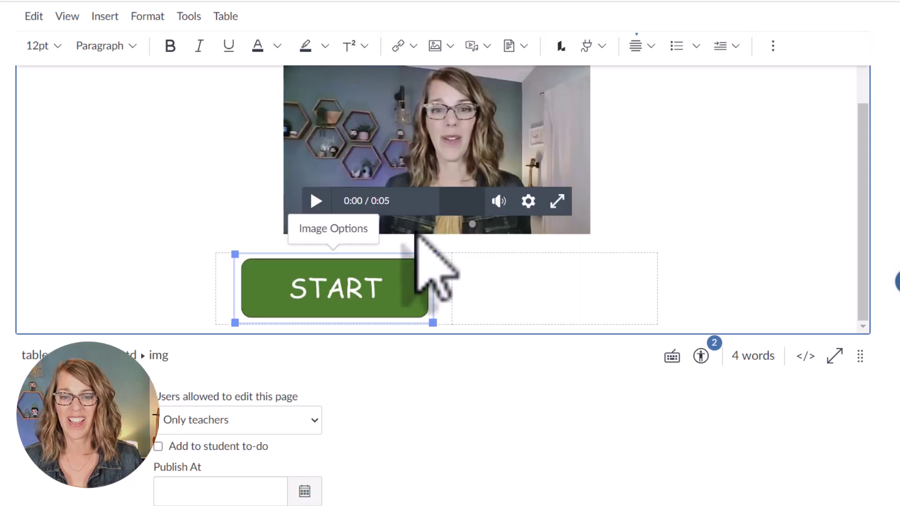
{"action": "left_click", "coordinate": [517, 284]}
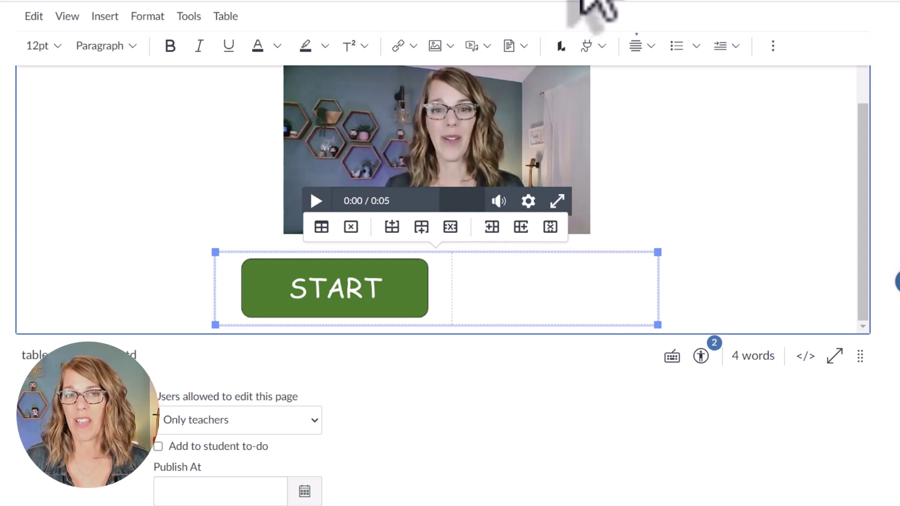
Replace the button text START with 'Join Zoom Office Hour'.
{"action": "left_click", "coordinate": [609, 13]}
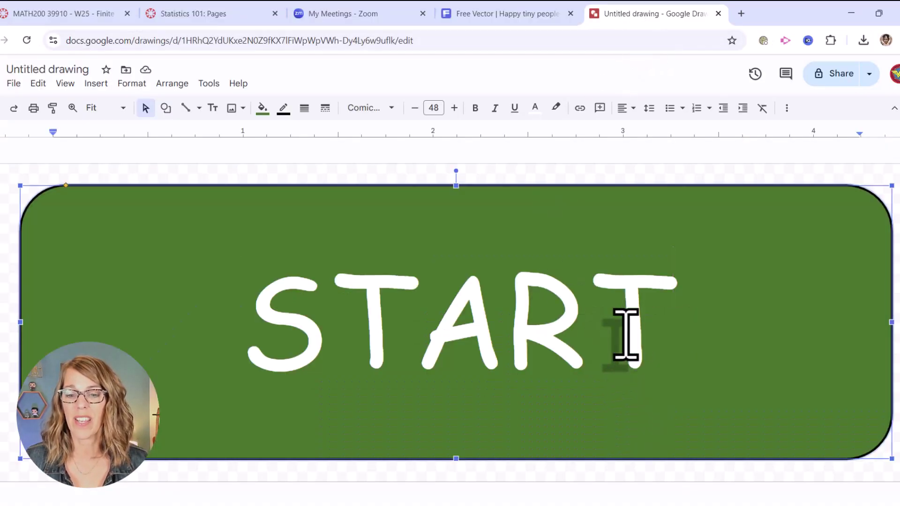
{"action": "left_click_drag", "start_coordinate": [626, 335], "coordinate": [275, 318]}
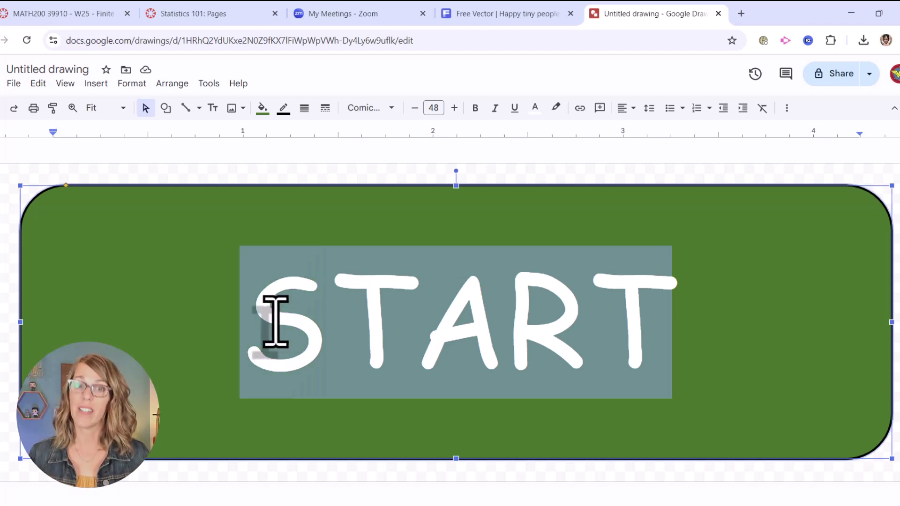
{"action": "type", "text": "Join "}
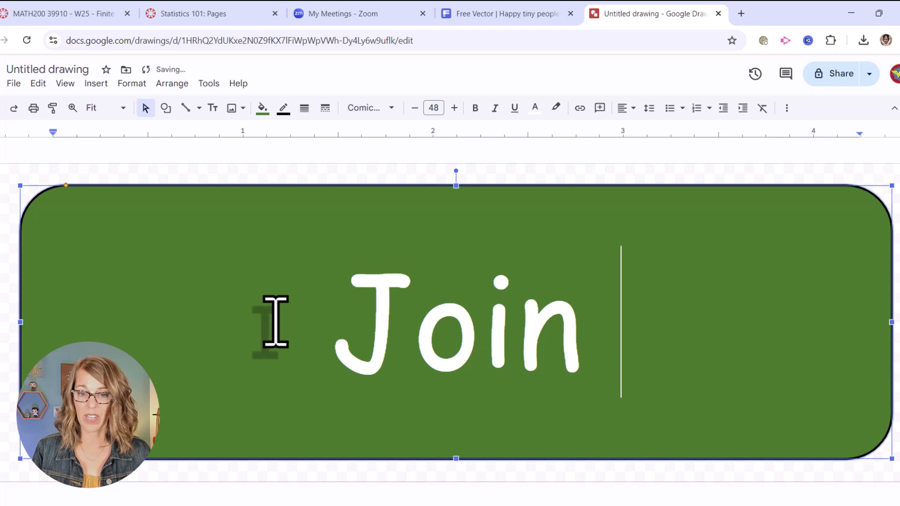
{"action": "type", "text": "Zoom Office Hour"}
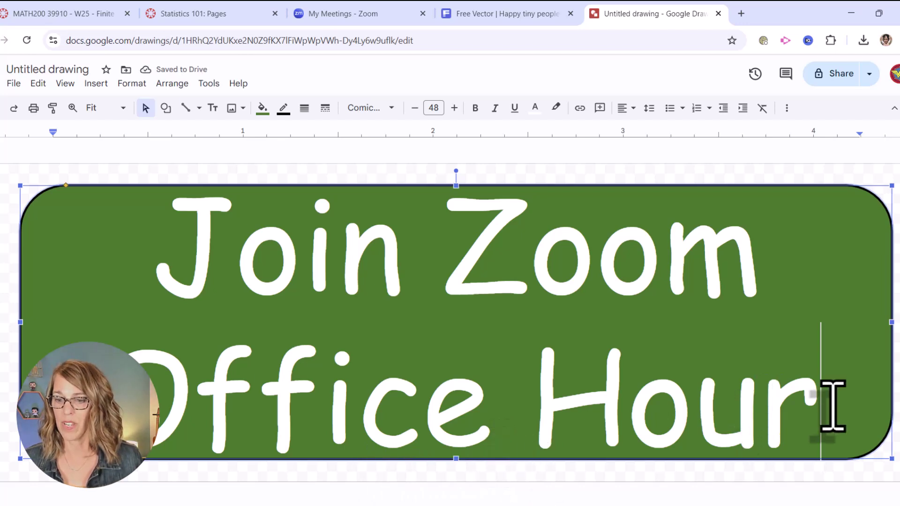
Set the button text to size 36 and break it onto two lines before 'Office'.
{"action": "left_click_drag", "start_coordinate": [824, 412], "coordinate": [144, 267]}
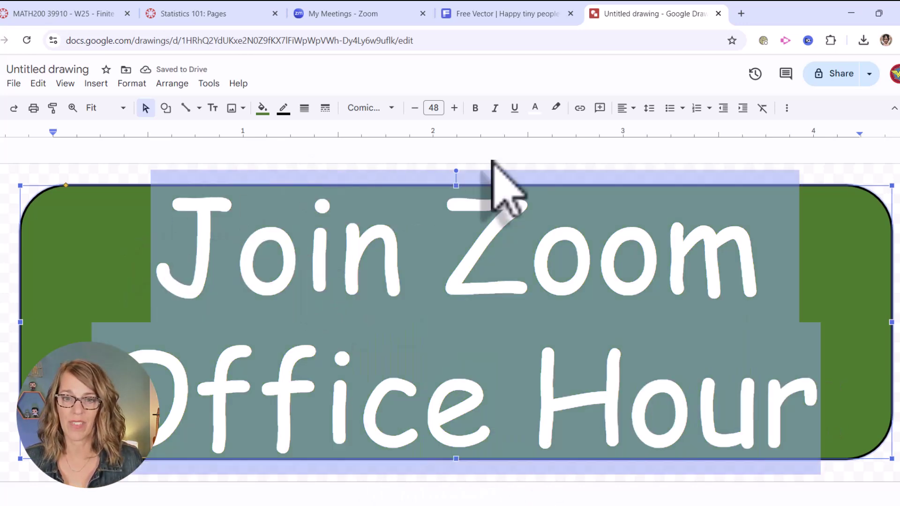
{"action": "left_click", "coordinate": [415, 108]}
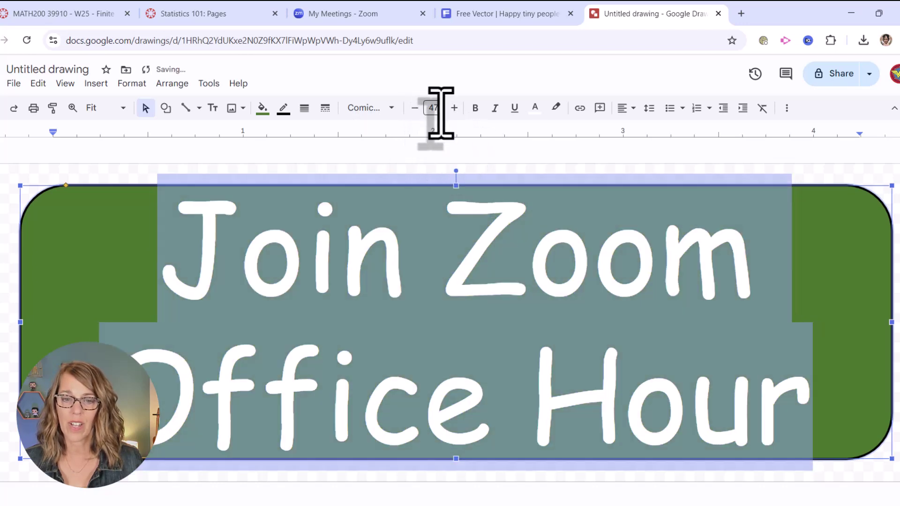
{"action": "left_click", "coordinate": [438, 110]}
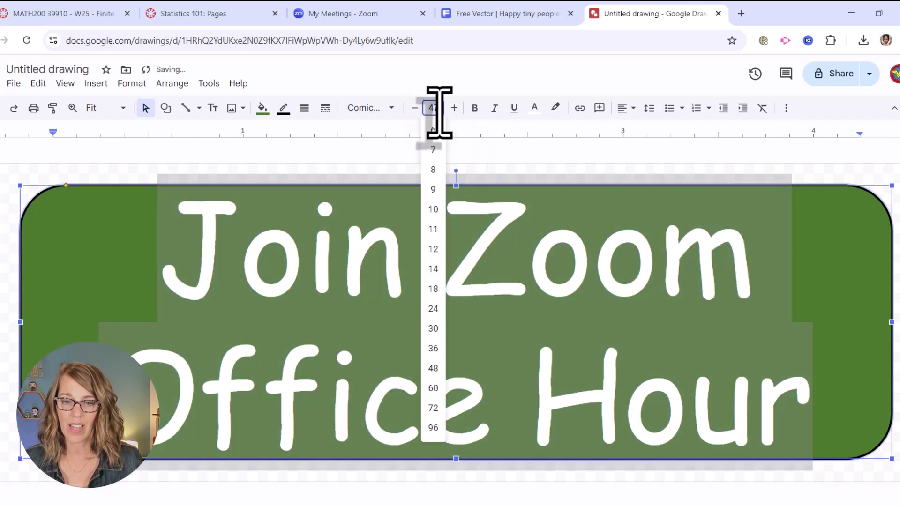
{"action": "left_click", "coordinate": [433, 348]}
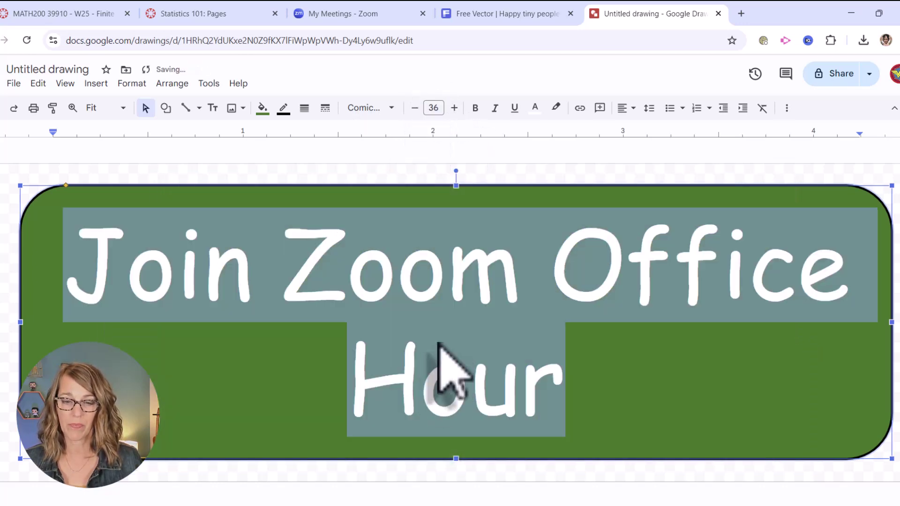
{"action": "left_click", "coordinate": [549, 260]}
{"action": "key", "text": "BackSpace"}
{"action": "key", "text": "Return"}
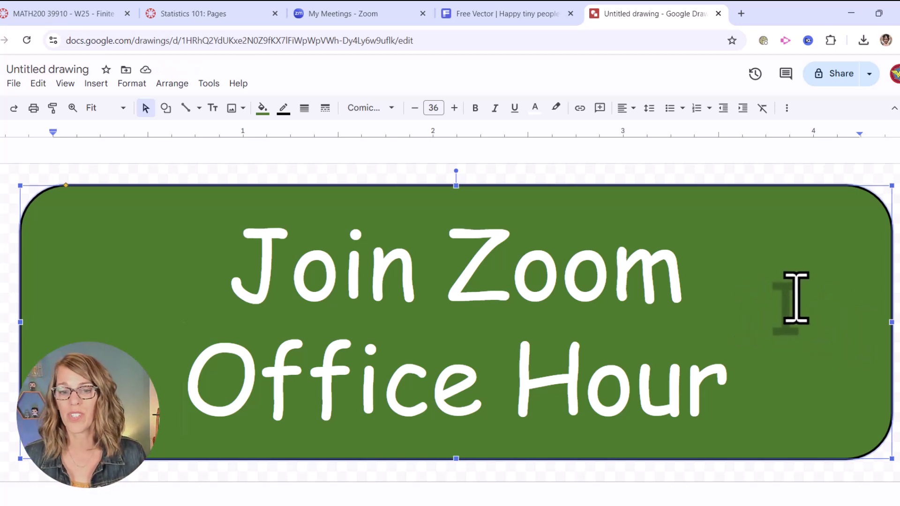
Fill the Join Zoom Office Hour button shape with blue.
{"action": "left_click", "coordinate": [263, 108]}
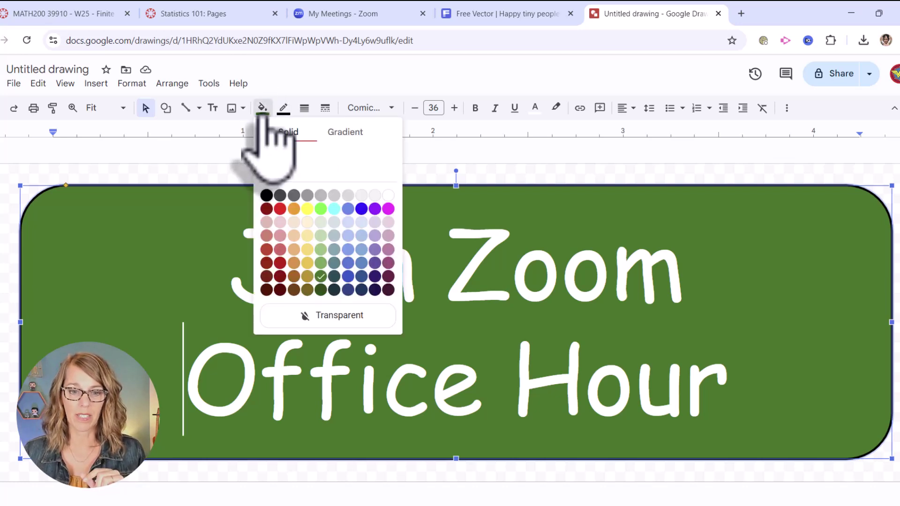
{"action": "left_click", "coordinate": [352, 277]}
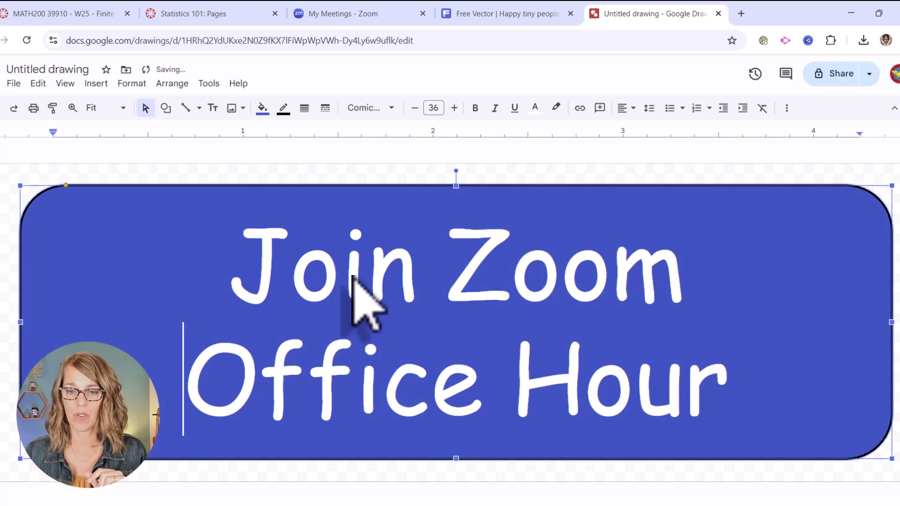
{"action": "left_click", "coordinate": [745, 297]}
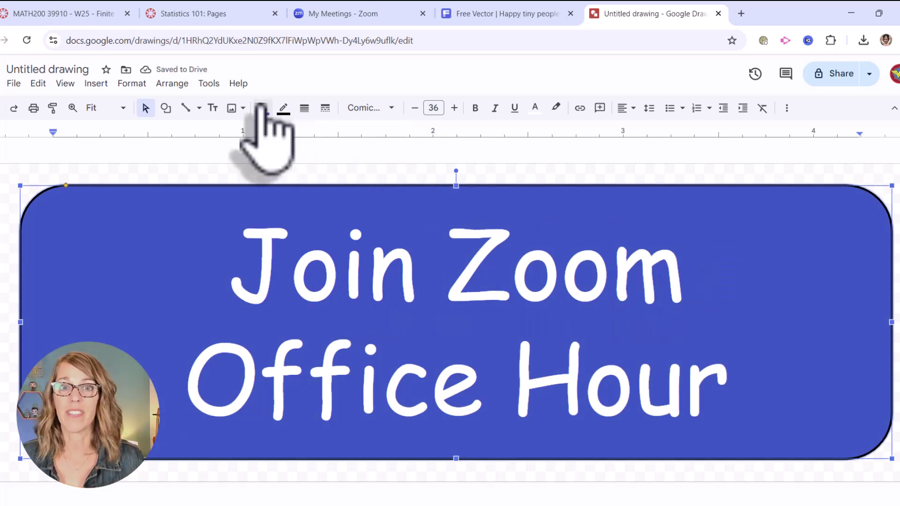
Download the drawing as a PNG image, Untitled drawing (18).png.
{"action": "left_click", "coordinate": [17, 85]}
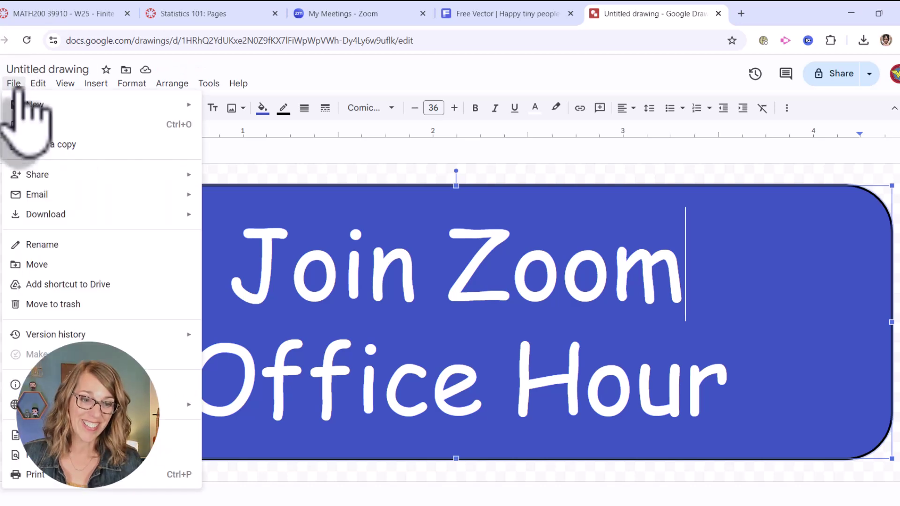
{"action": "mouse_move", "coordinate": [42, 217]}
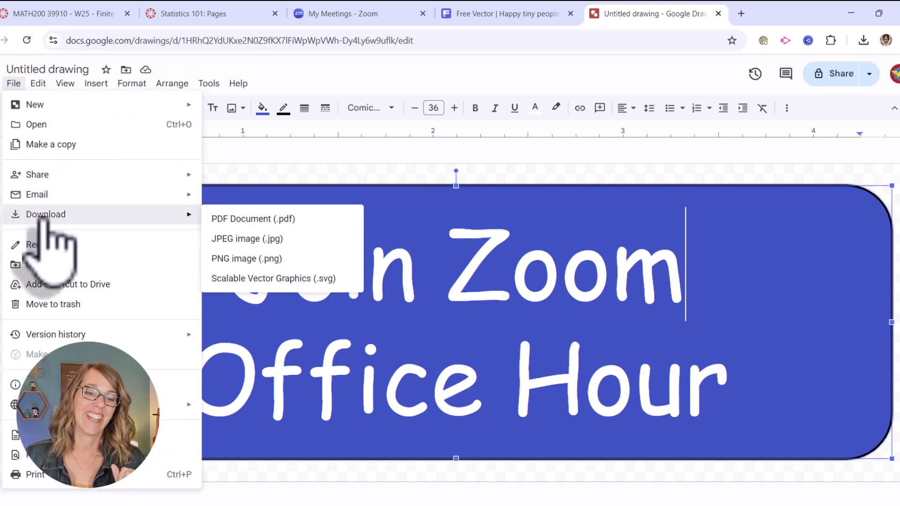
{"action": "left_click", "coordinate": [293, 259]}
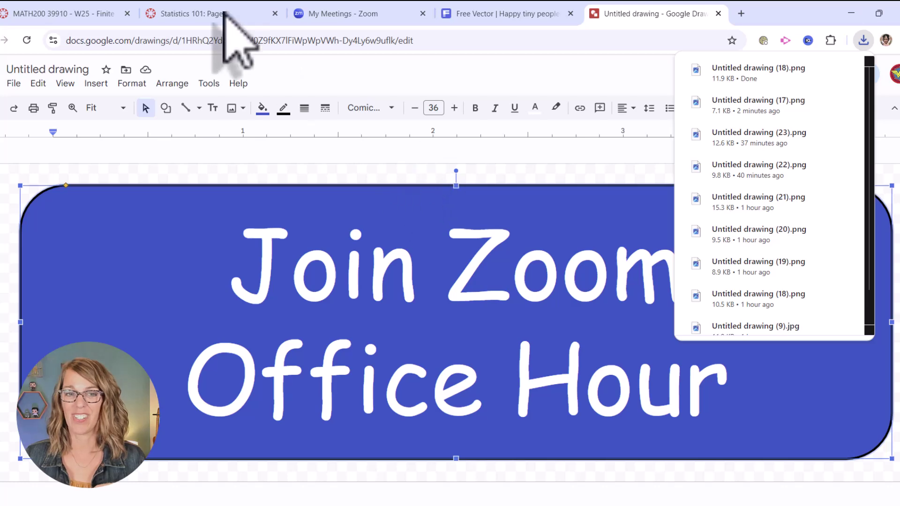
Upload Untitled drawing (18).png with alt text into the empty right table cell beside START.
{"action": "left_click", "coordinate": [190, 15]}
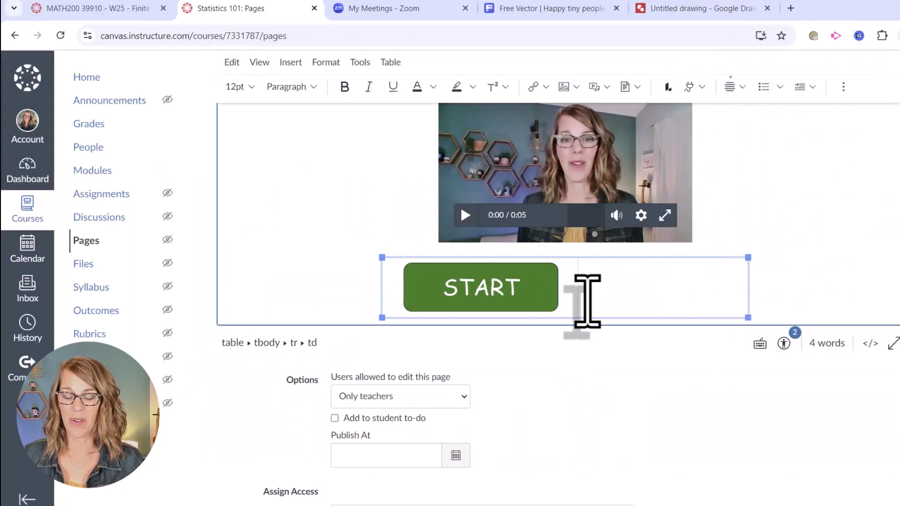
{"action": "left_click", "coordinate": [660, 289]}
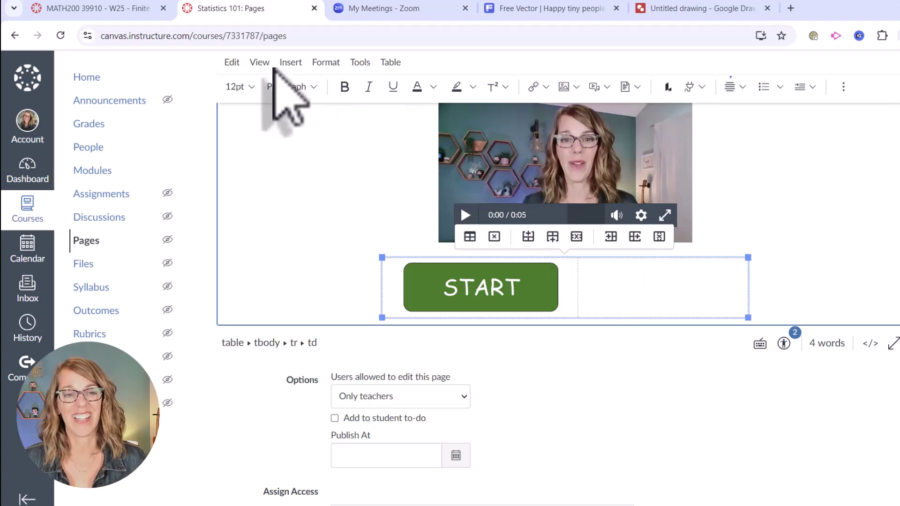
{"action": "left_click", "coordinate": [292, 63]}
{"action": "mouse_move", "coordinate": [337, 108]}
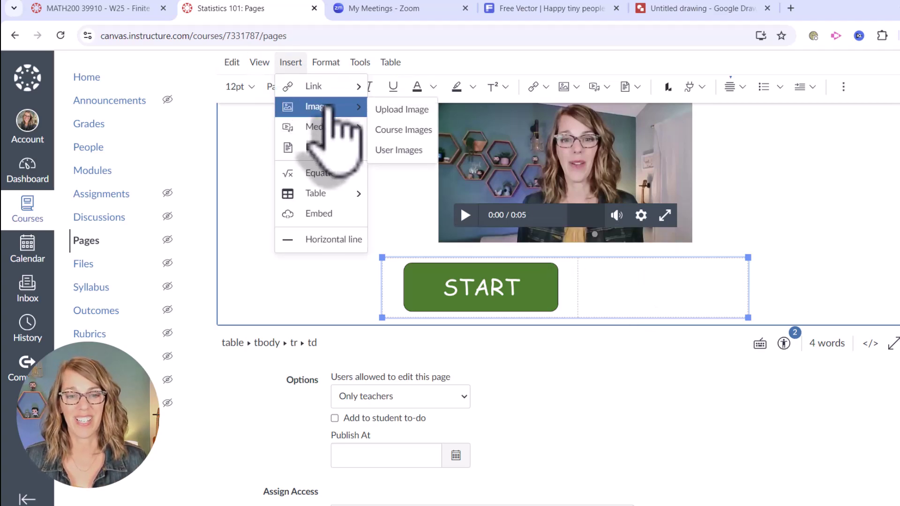
{"action": "left_click", "coordinate": [406, 110]}
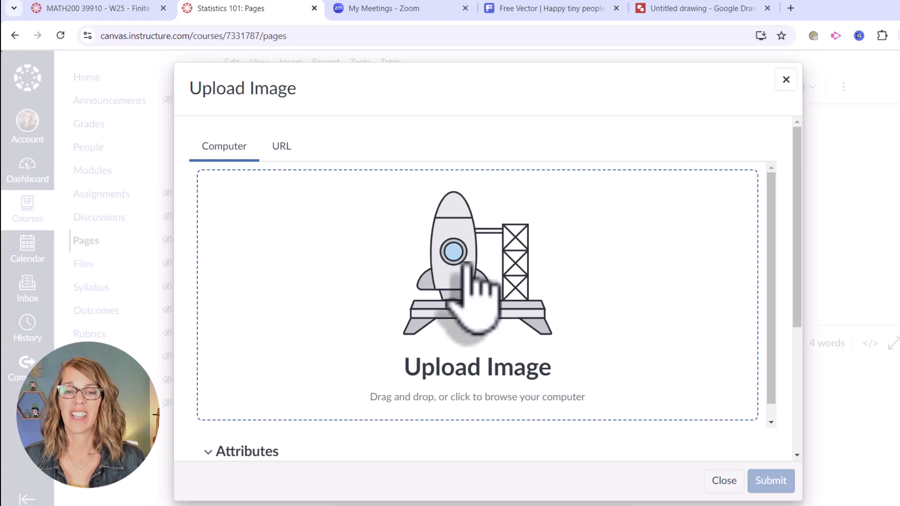
{"action": "left_click", "coordinate": [464, 256]}
{"action": "left_click", "coordinate": [140, 127]}
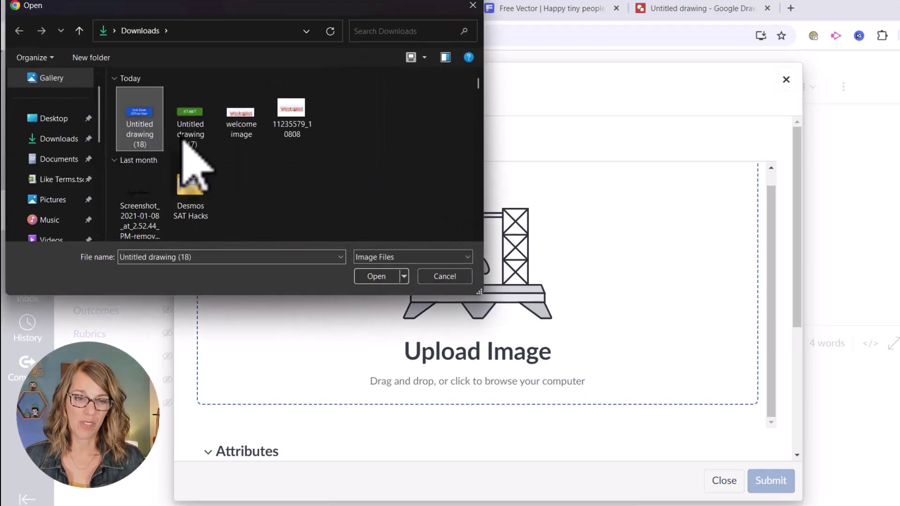
{"action": "left_click", "coordinate": [376, 276]}
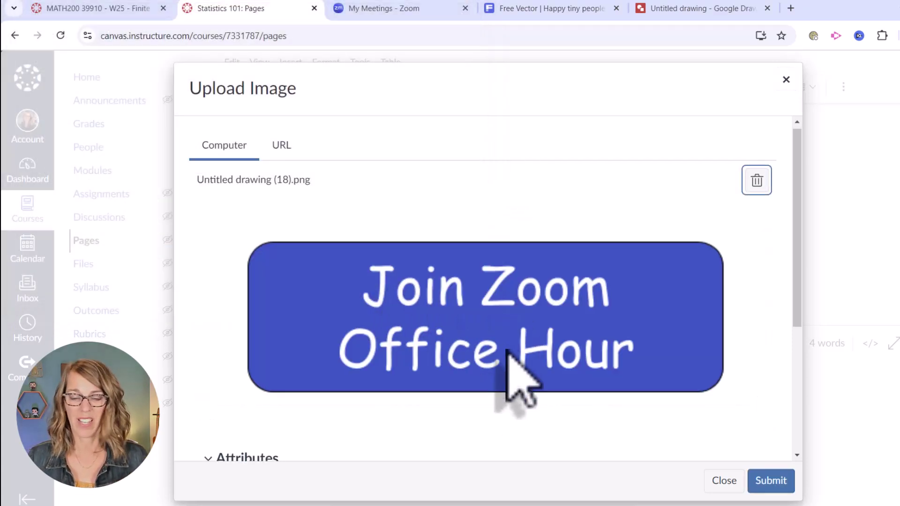
{"action": "scroll", "coordinate": [468, 375], "scroll_direction": "down", "scroll_amount": 5}
{"action": "left_click", "coordinate": [296, 337]}
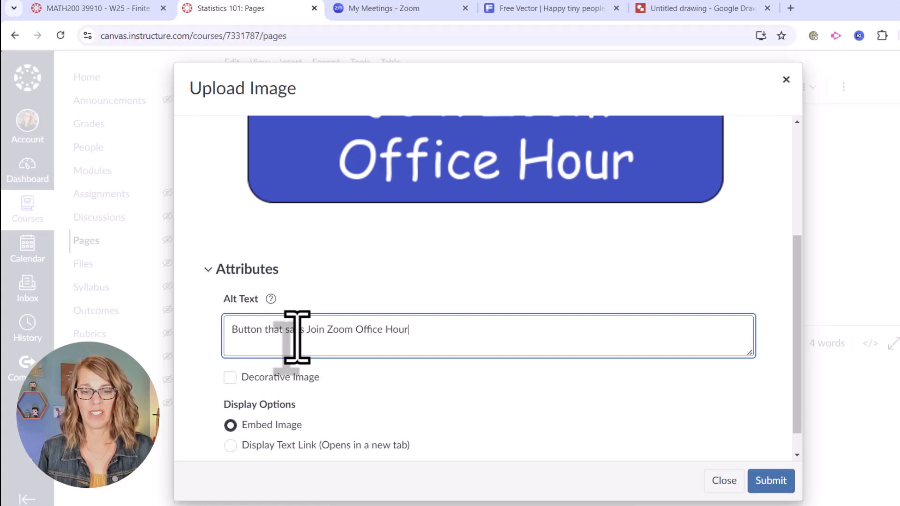
{"action": "left_click", "coordinate": [771, 480]}
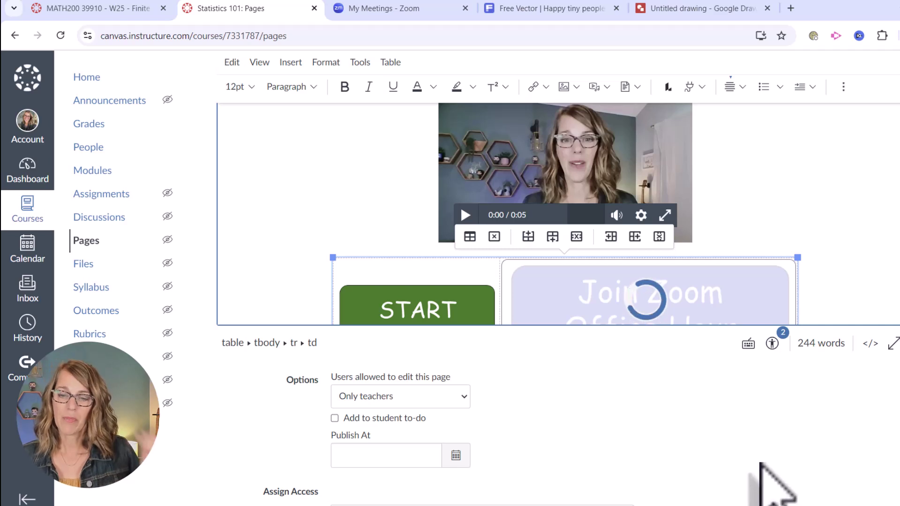
Shrink the Join Zoom image to match the START button's size.
{"action": "left_click", "coordinate": [735, 283]}
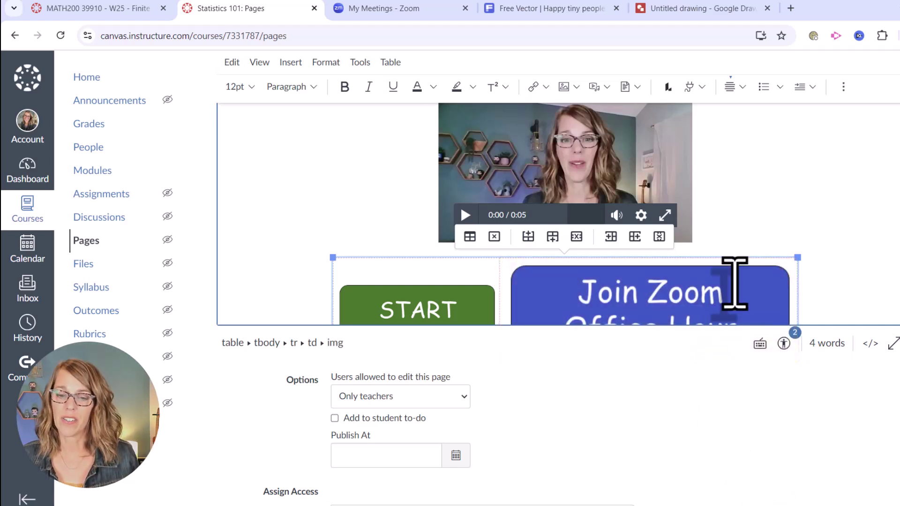
{"action": "left_click_drag", "start_coordinate": [799, 257], "coordinate": [737, 286]}
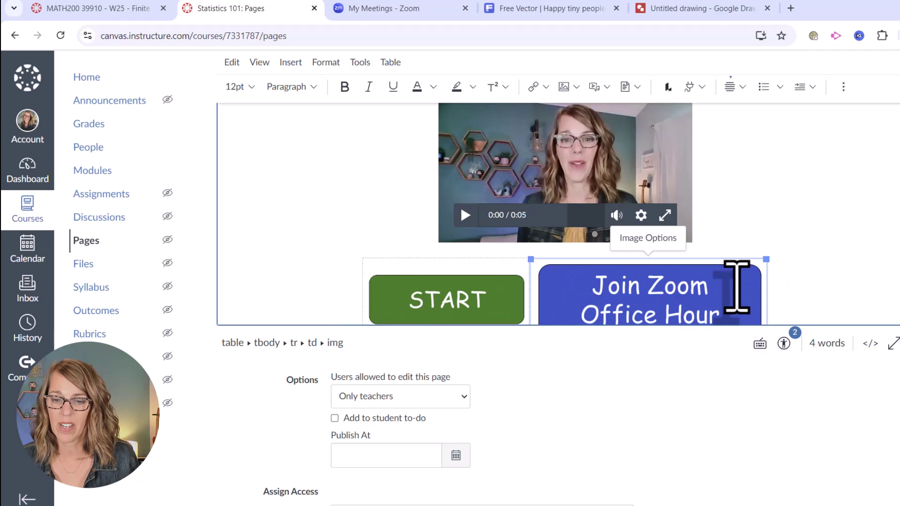
{"action": "left_click_drag", "start_coordinate": [766, 259], "coordinate": [744, 266]}
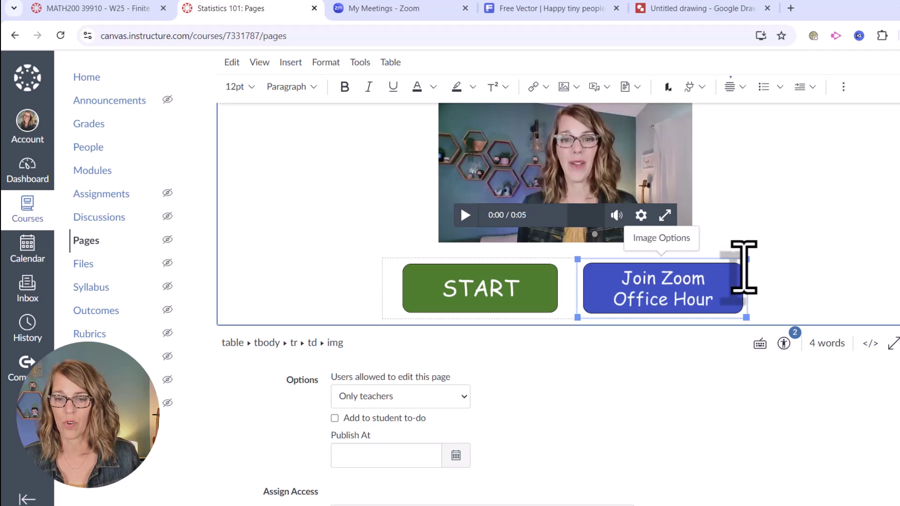
{"action": "left_click", "coordinate": [824, 296]}
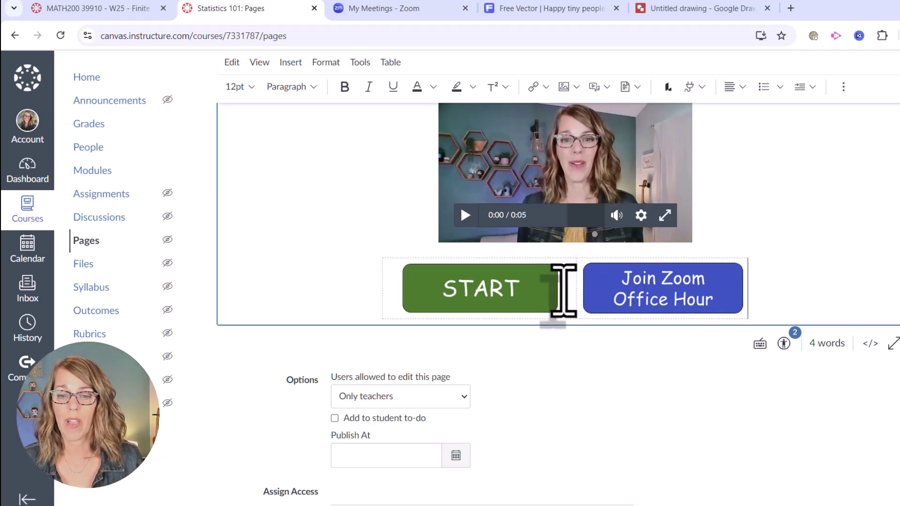
Adjust the divider between the two button cells in the table.
{"action": "mouse_move", "coordinate": [569, 311]}
{"action": "left_mouse_down"}
{"action": "mouse_move", "coordinate": [566, 288]}
{"action": "mouse_move", "coordinate": [578, 311]}
{"action": "left_mouse_up"}
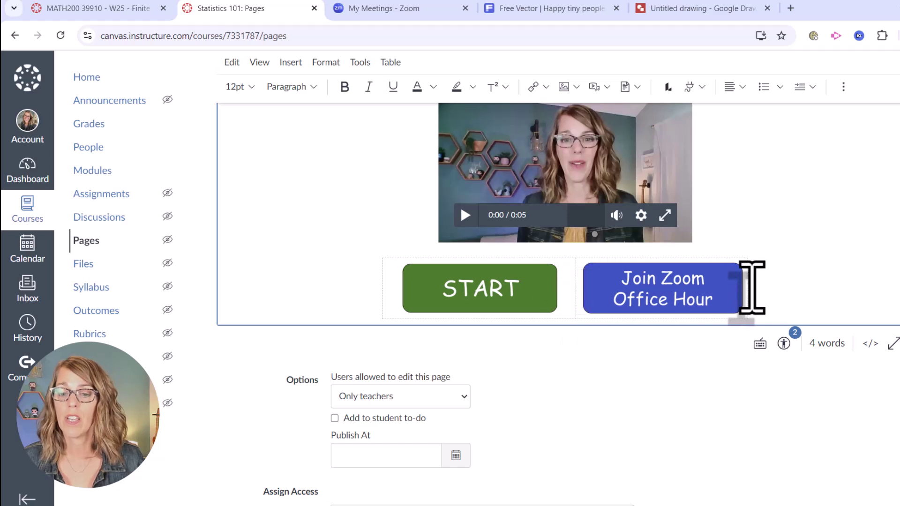
{"action": "left_click", "coordinate": [749, 288]}
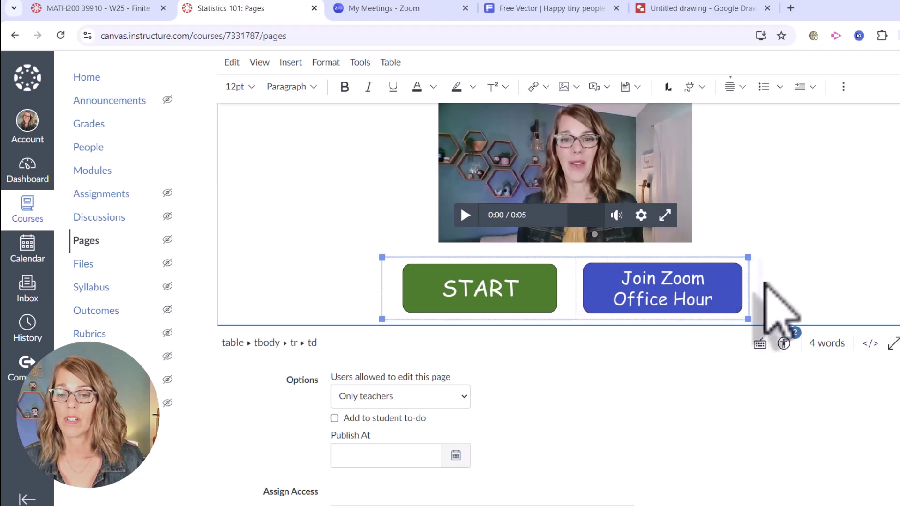
{"action": "left_click", "coordinate": [788, 288]}
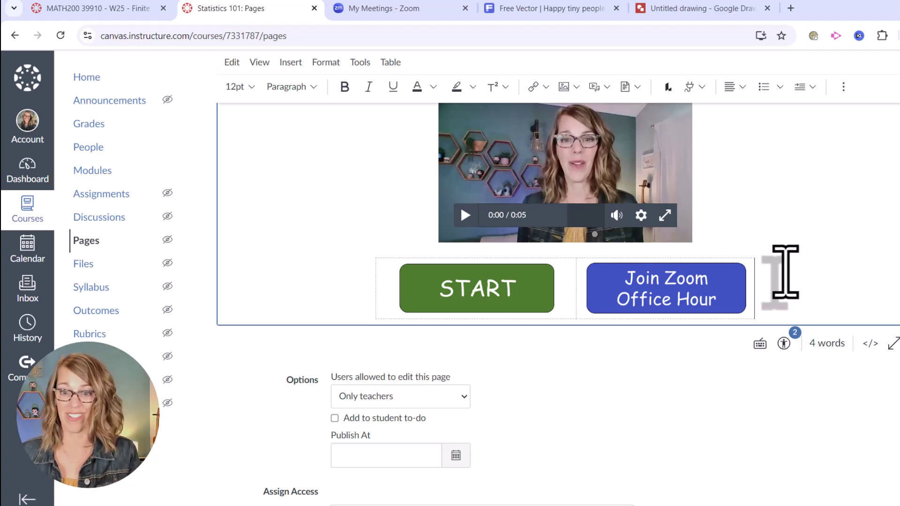
{"action": "scroll", "coordinate": [786, 272], "scroll_direction": "up", "scroll_amount": 3}
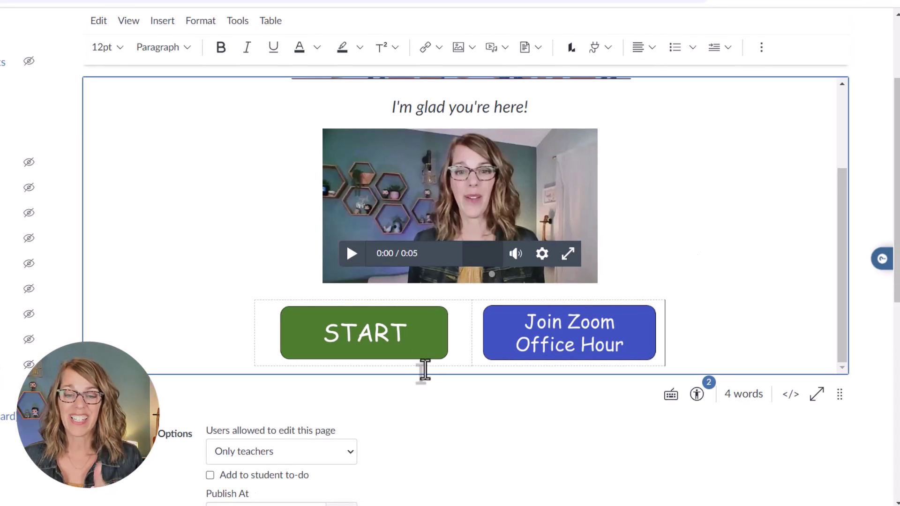
Link the START button image to the course Modules page under Course Navigation.
{"action": "left_click", "coordinate": [424, 347]}
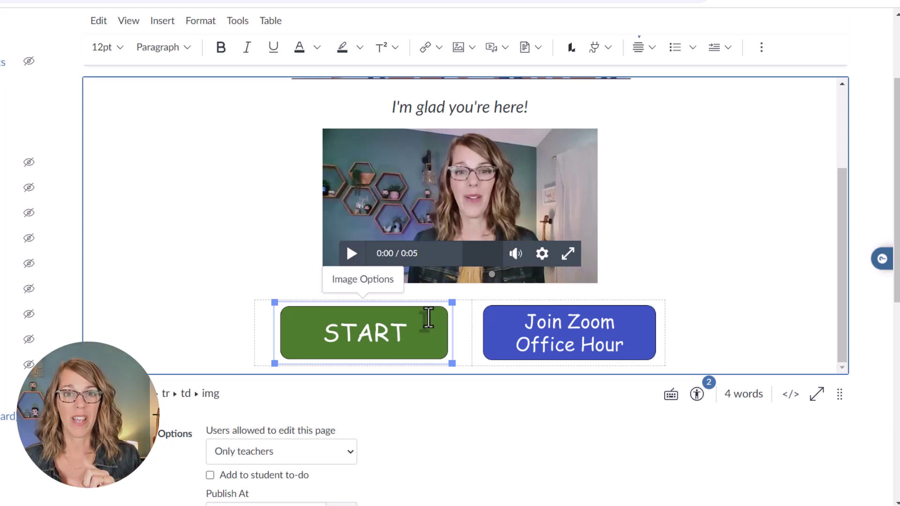
{"action": "left_click", "coordinate": [439, 48]}
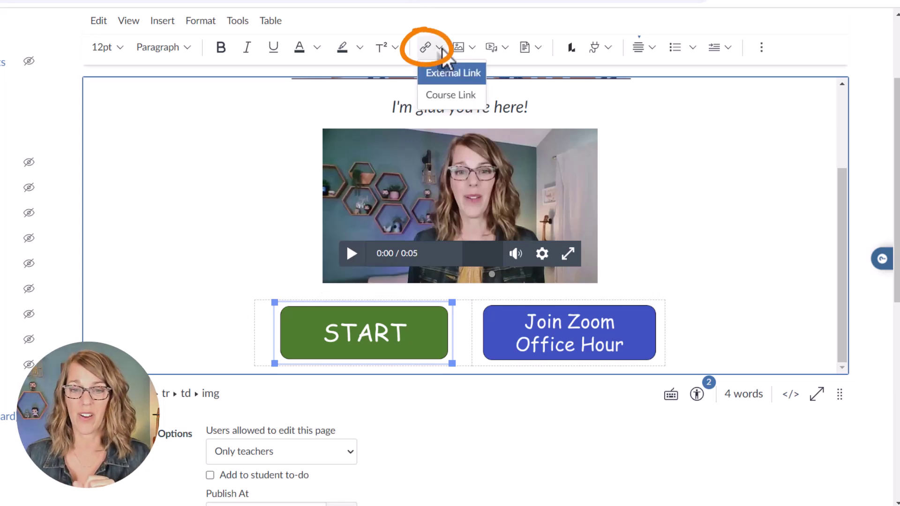
{"action": "left_click", "coordinate": [460, 96]}
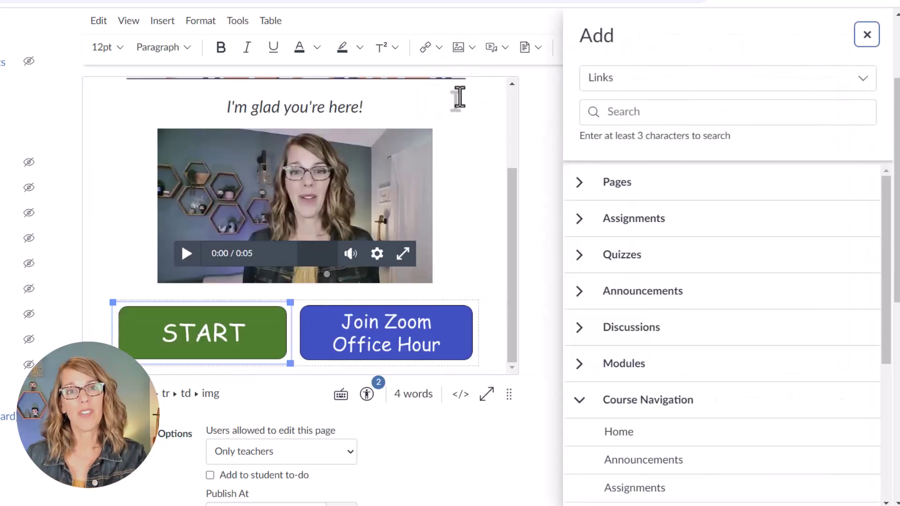
{"action": "scroll", "coordinate": [691, 342], "scroll_direction": "down", "scroll_amount": 2}
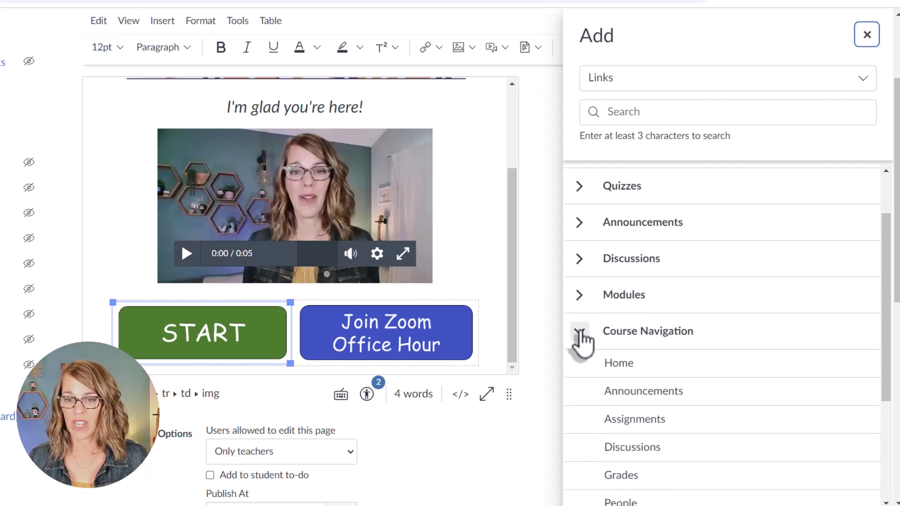
{"action": "left_click", "coordinate": [581, 302]}
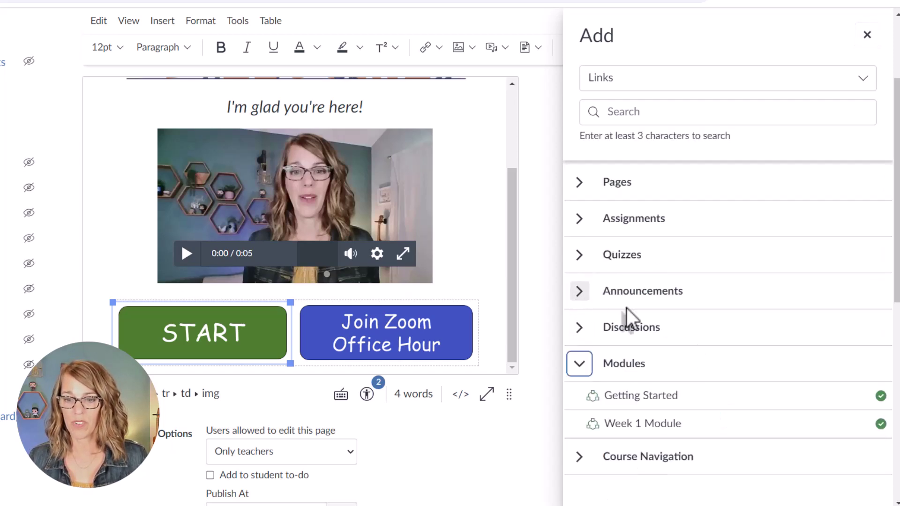
{"action": "scroll", "coordinate": [762, 328], "scroll_direction": "down", "scroll_amount": 2}
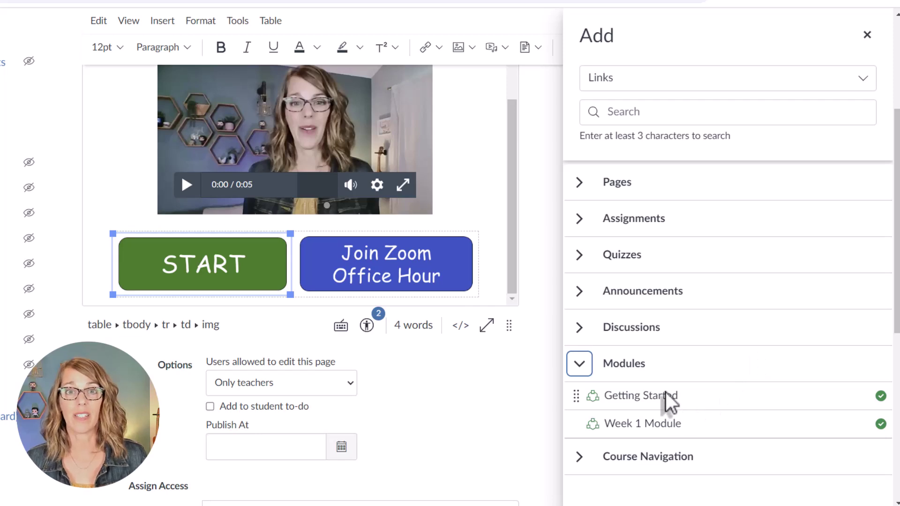
{"action": "left_click", "coordinate": [581, 457]}
{"action": "scroll", "coordinate": [705, 450], "scroll_direction": "down", "scroll_amount": 5}
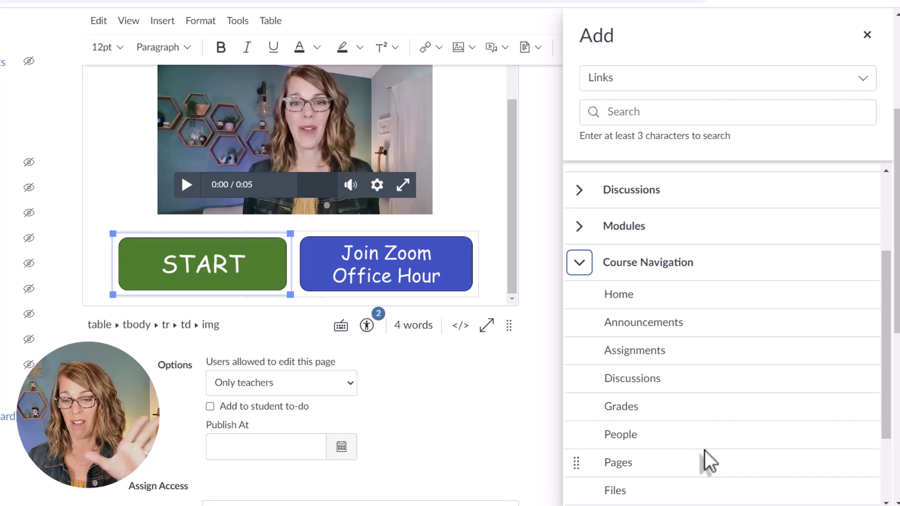
{"action": "scroll", "coordinate": [705, 451], "scroll_direction": "down", "scroll_amount": 3}
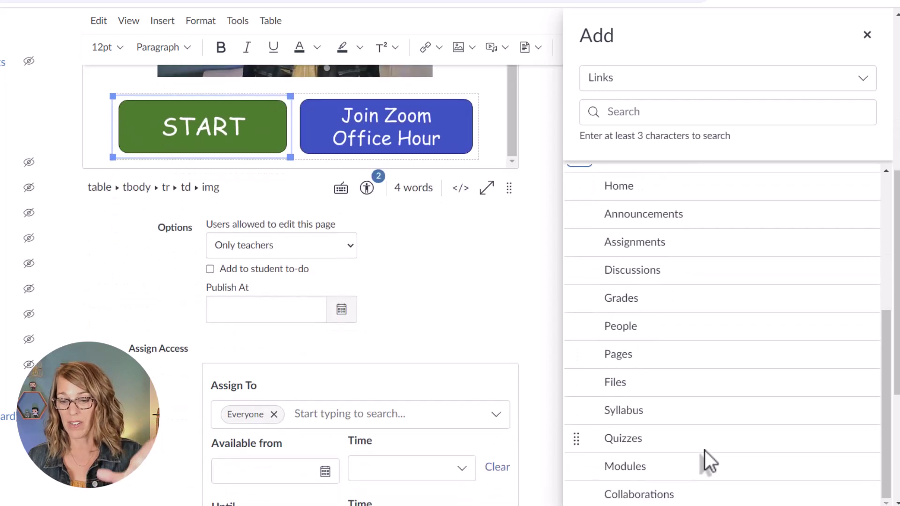
{"action": "left_click", "coordinate": [643, 468]}
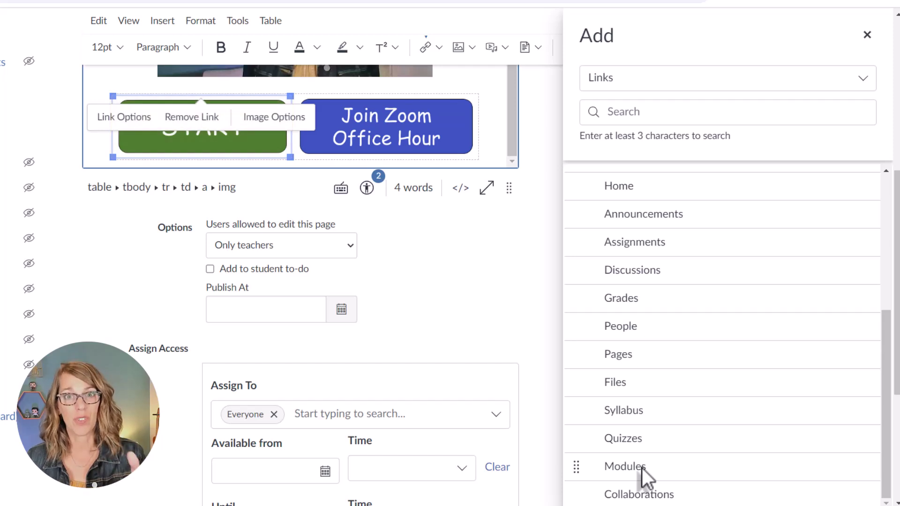
{"action": "left_click", "coordinate": [867, 36]}
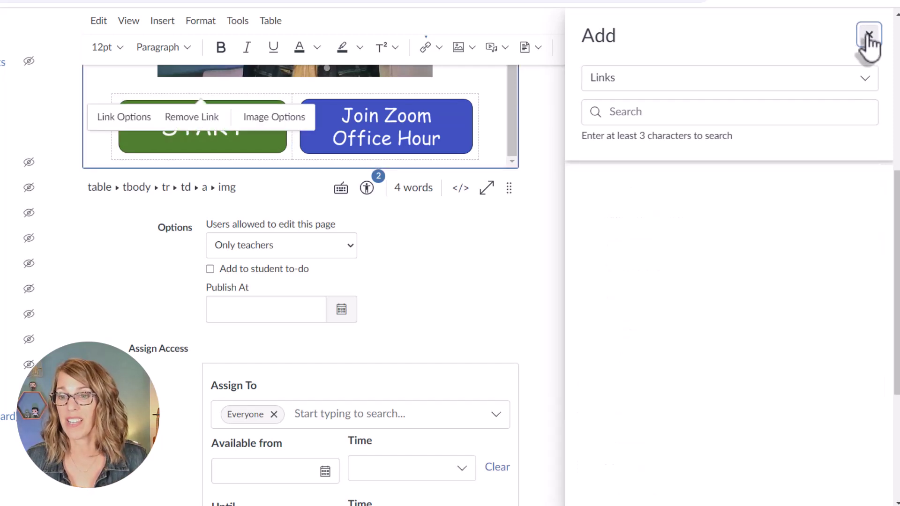
Copy the Zoom Personal Room invite link to the clipboard.
{"action": "left_click", "coordinate": [703, 151]}
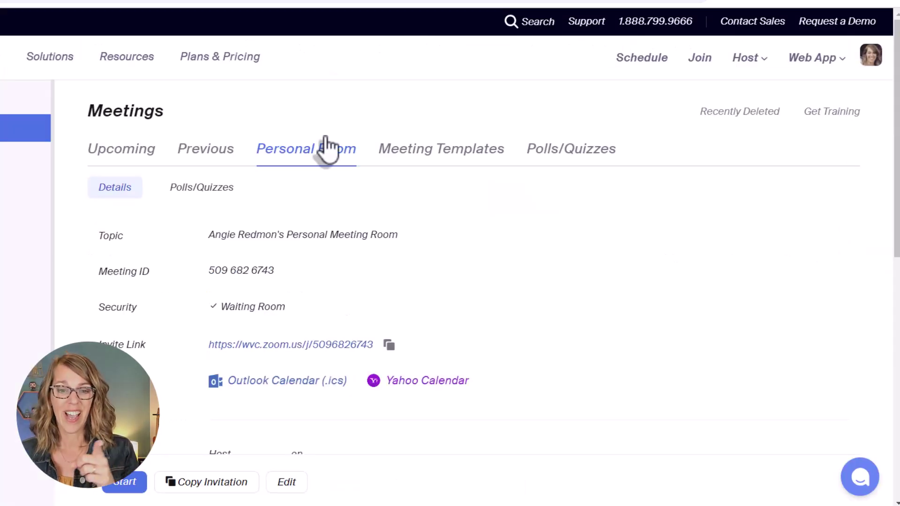
{"action": "left_click", "coordinate": [389, 346]}
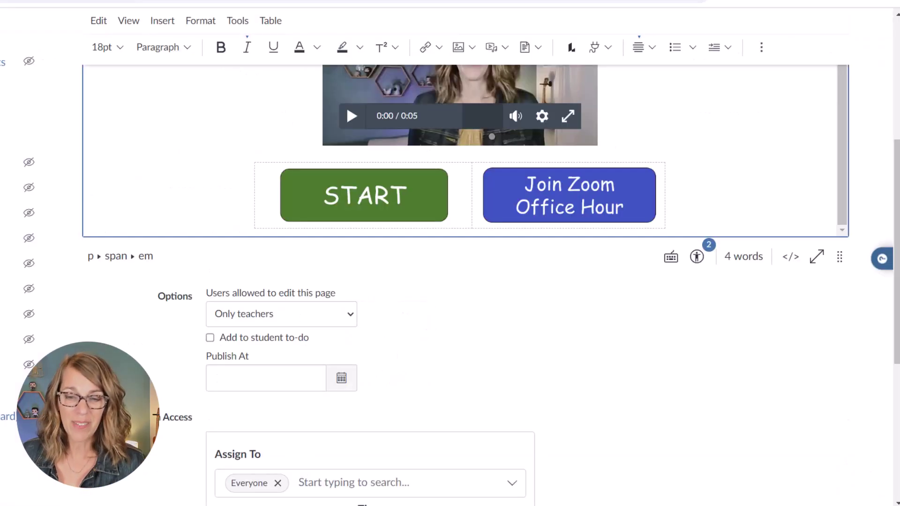
Give the Join Zoom Office Hour image an external link to the pasted Zoom Personal Room URL.
{"action": "left_click", "coordinate": [580, 199]}
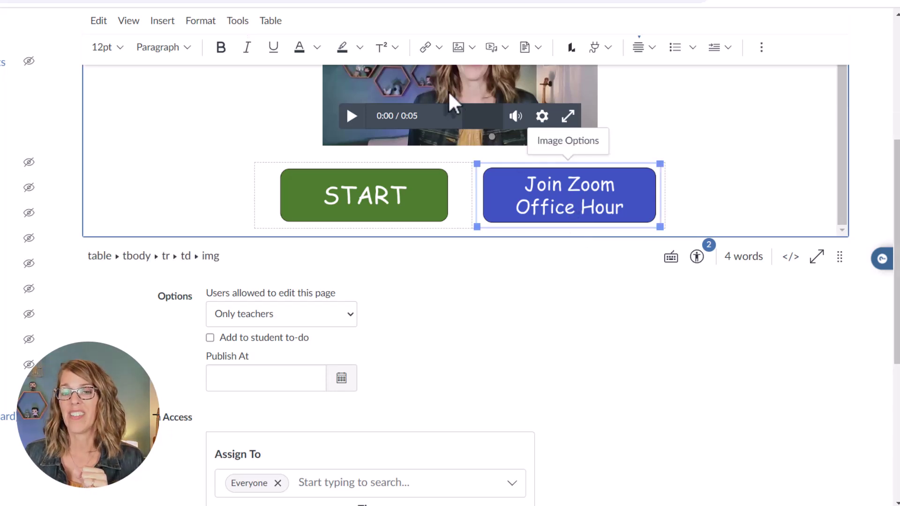
{"action": "left_click", "coordinate": [441, 48]}
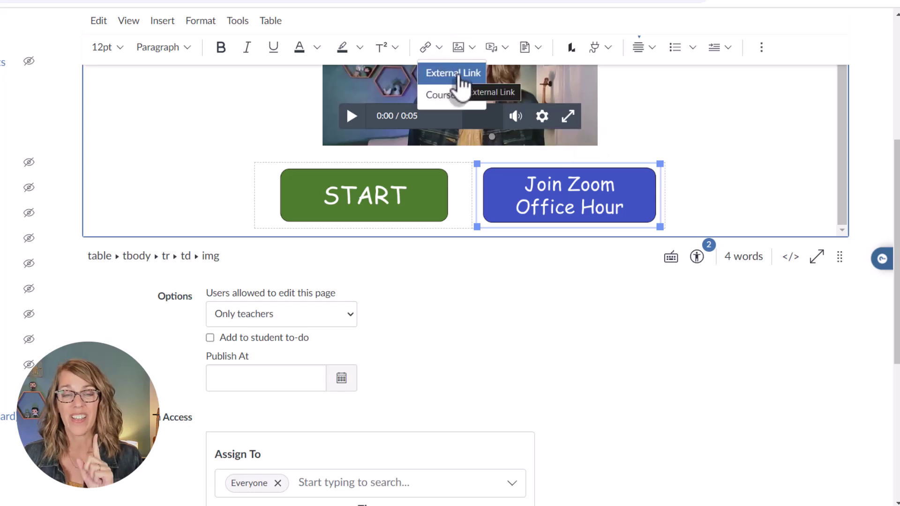
{"action": "left_click", "coordinate": [460, 75]}
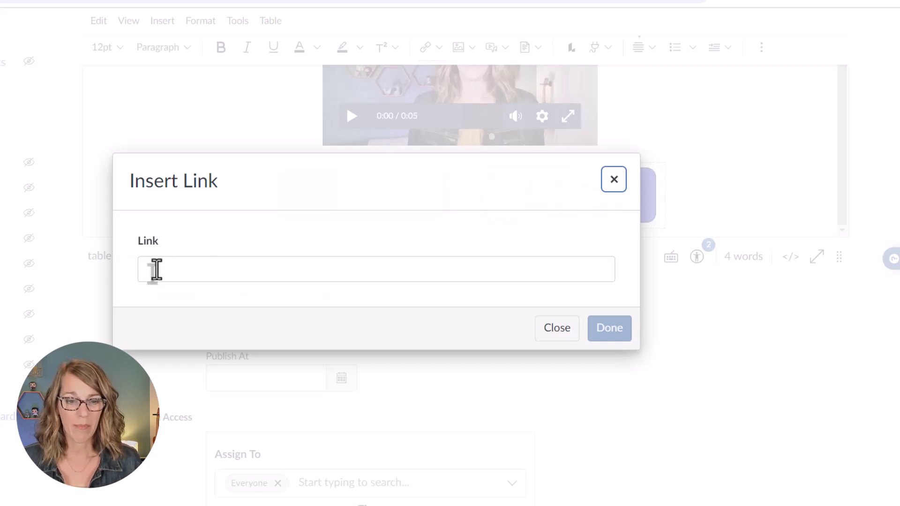
{"action": "left_click", "coordinate": [158, 270]}
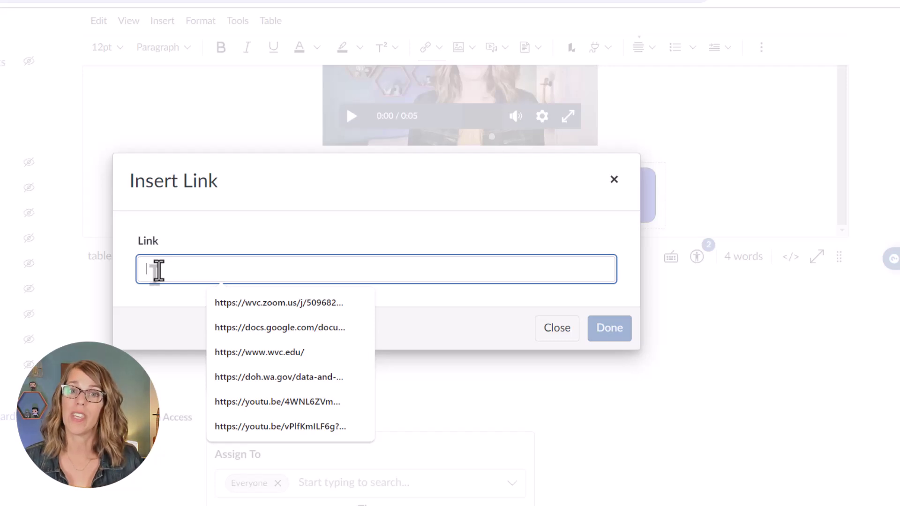
{"action": "key", "text": "ctrl+v"}
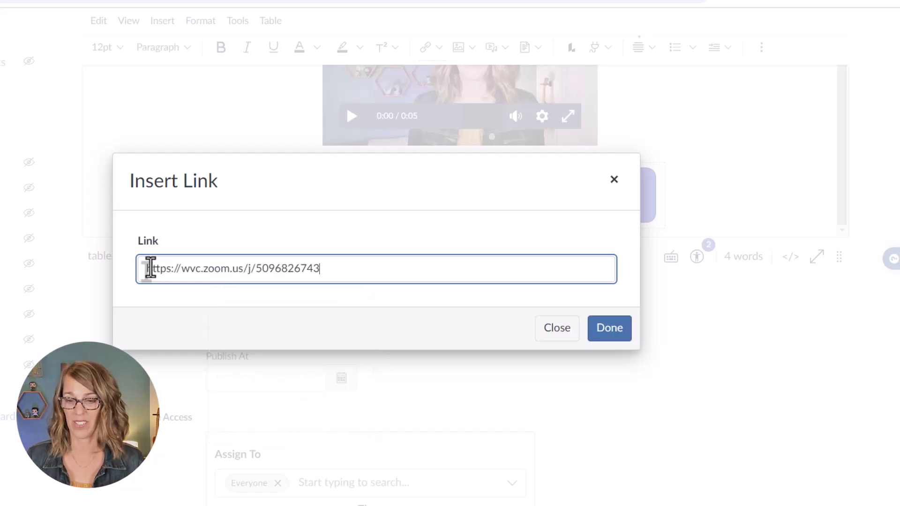
{"action": "left_click", "coordinate": [609, 328]}
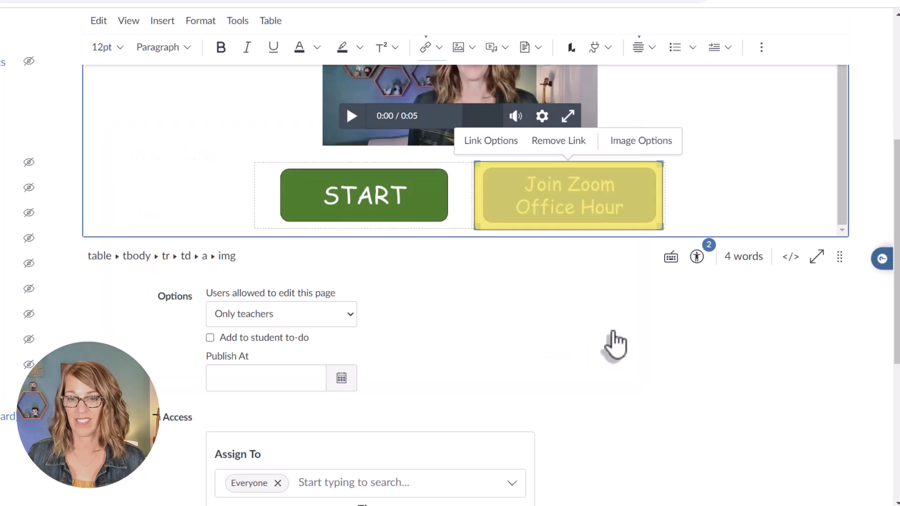
Save & Publish the Home Page from the bottom of the editor.
{"action": "scroll", "coordinate": [746, 176], "scroll_direction": "down", "scroll_amount": 3}
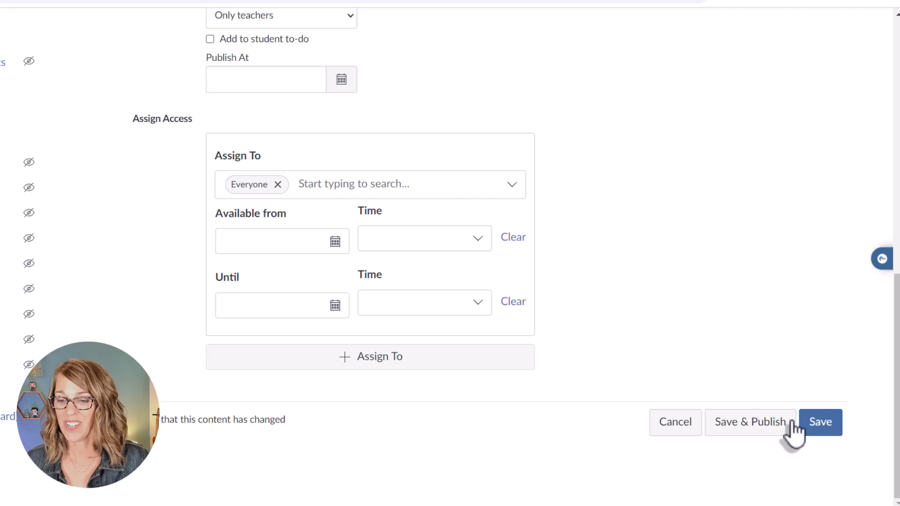
{"action": "left_click", "coordinate": [756, 423]}
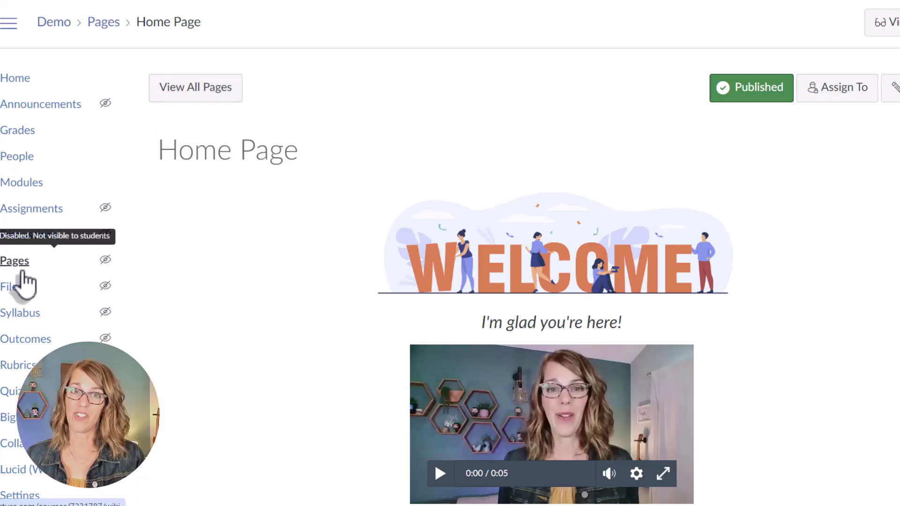
Mark Home Page as the course Front Page in the Pages list and view the course home.
{"action": "left_click", "coordinate": [217, 100]}
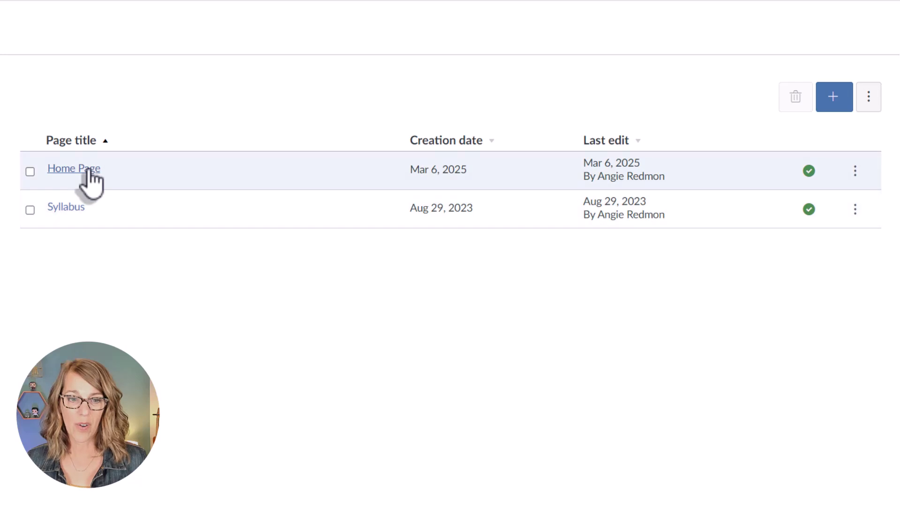
{"action": "left_click", "coordinate": [855, 171]}
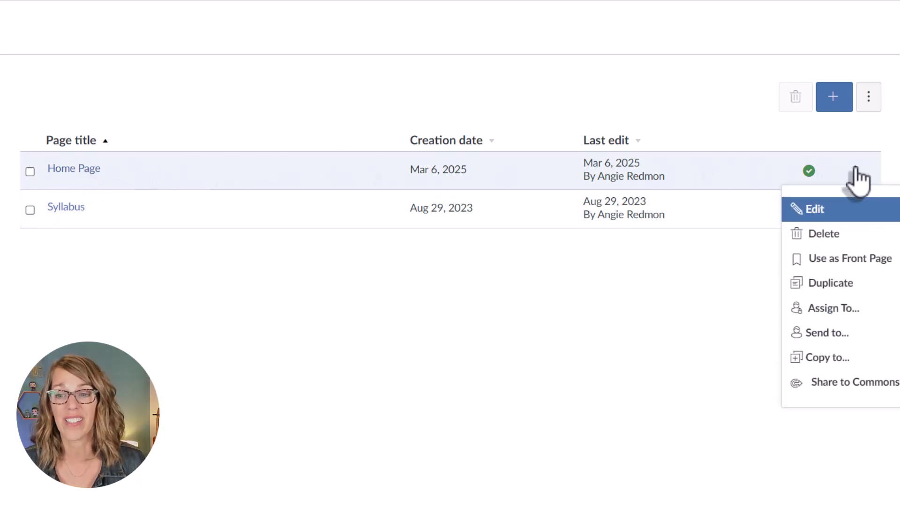
{"action": "left_click", "coordinate": [849, 261]}
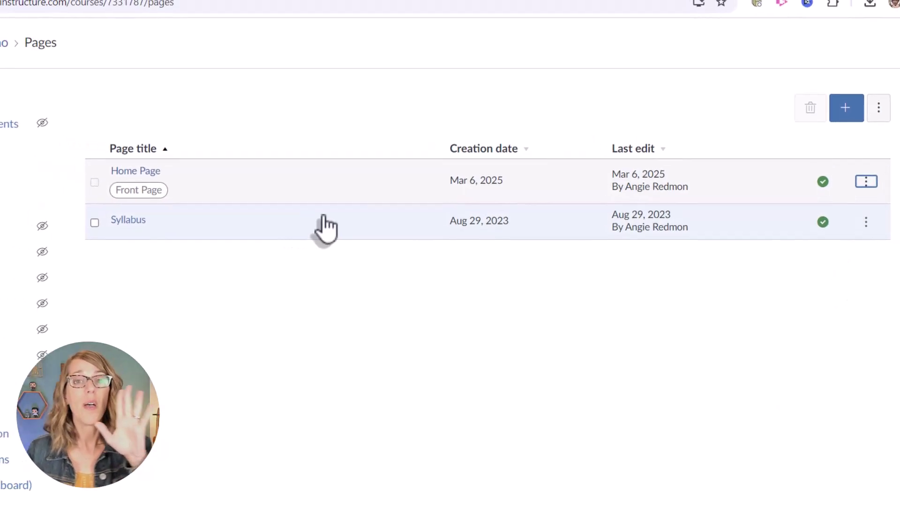
{"action": "left_click", "coordinate": [28, 113]}
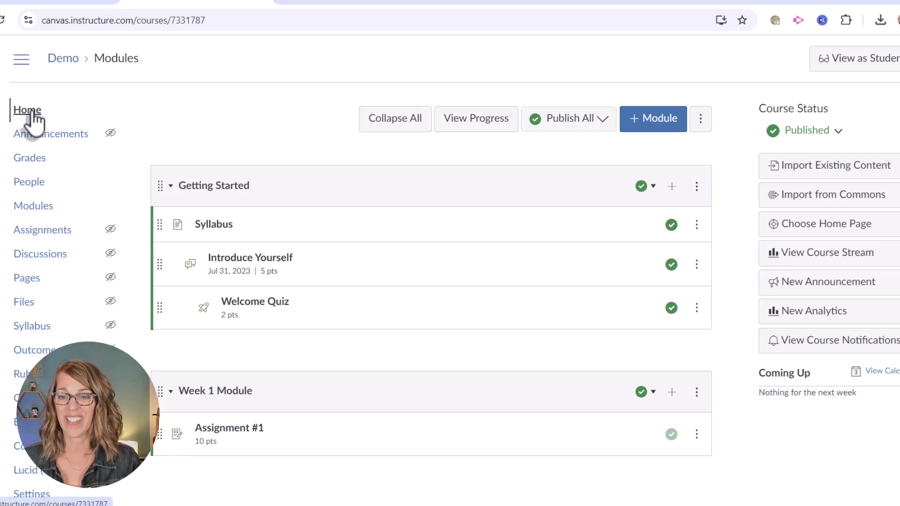
Set the course home to Pages Front Page and scroll down to the two buttons.
{"action": "left_click", "coordinate": [858, 233]}
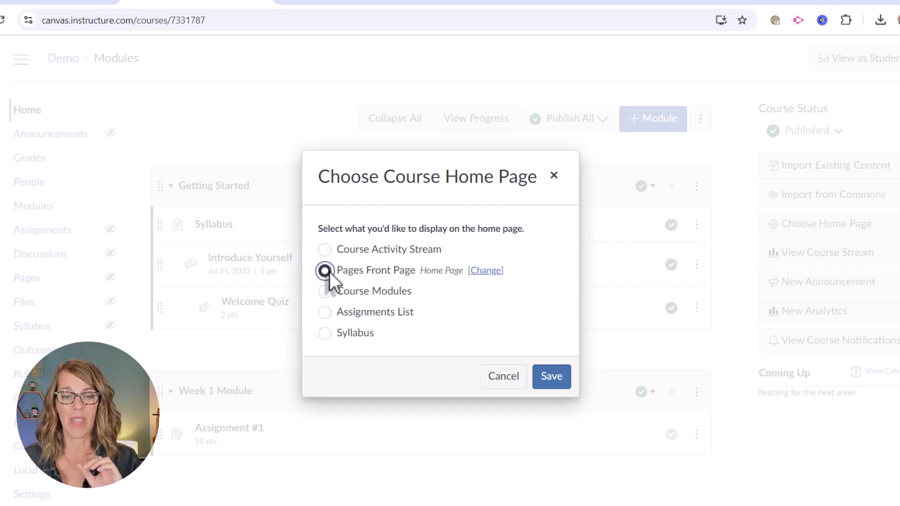
{"action": "left_click", "coordinate": [547, 380]}
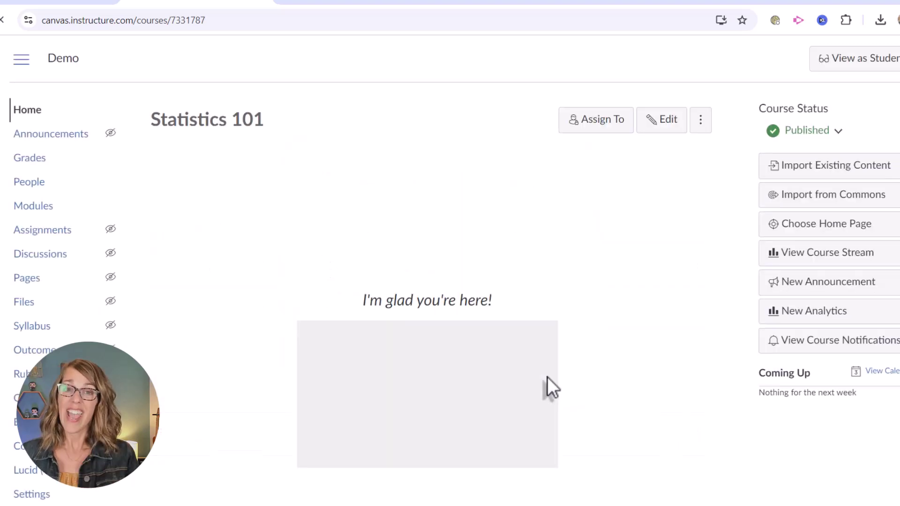
{"action": "scroll", "coordinate": [675, 274], "scroll_direction": "down", "scroll_amount": 2}
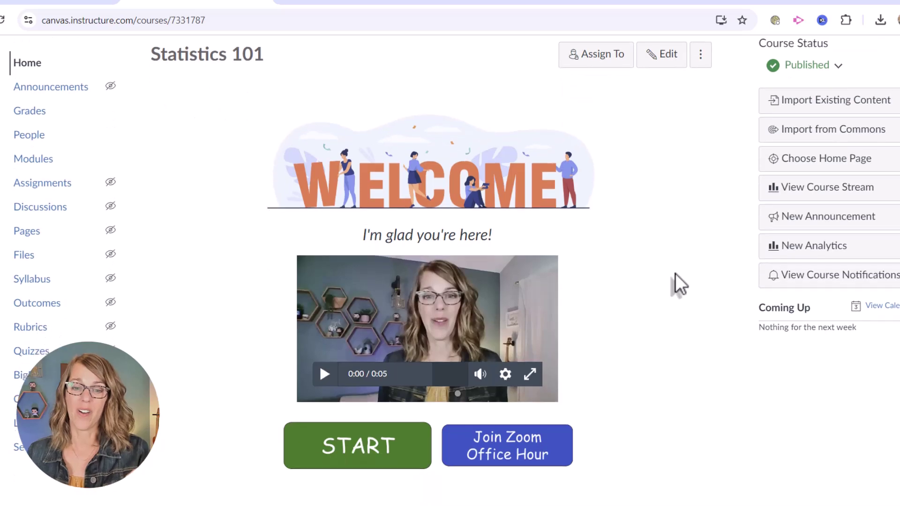